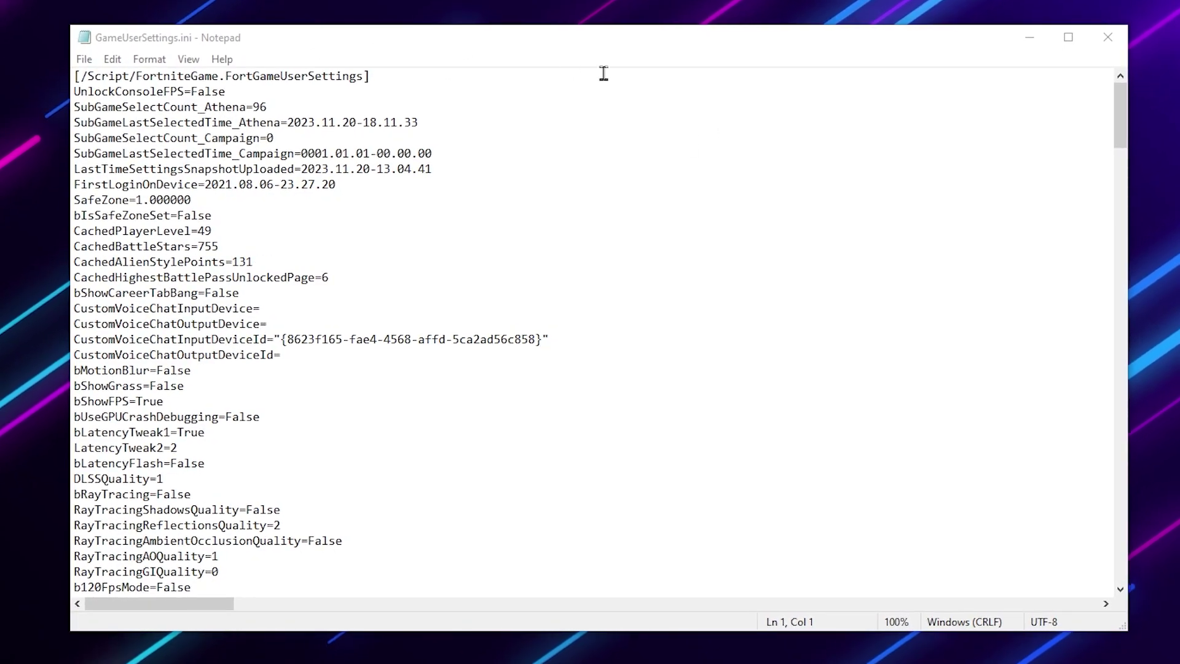
Go from %localappdata% to FortniteGame\Saved\Config\WindowsClient in File Explorer.
key(super+r)
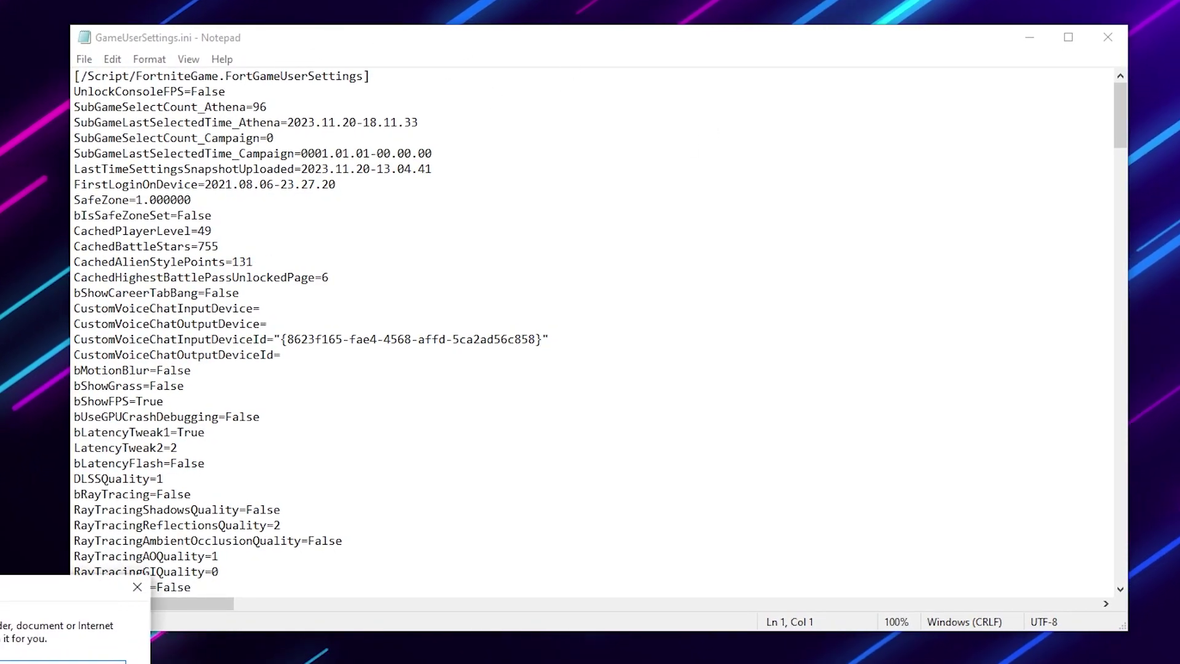
drag(0, 606, 558, 158)
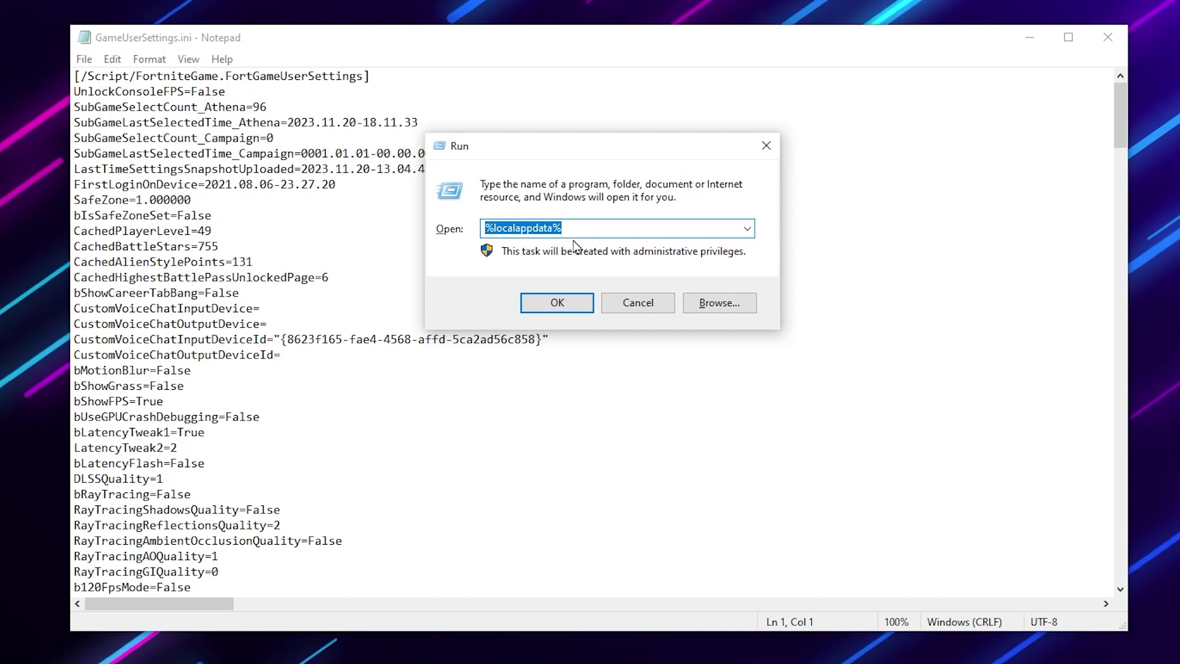
click(557, 302)
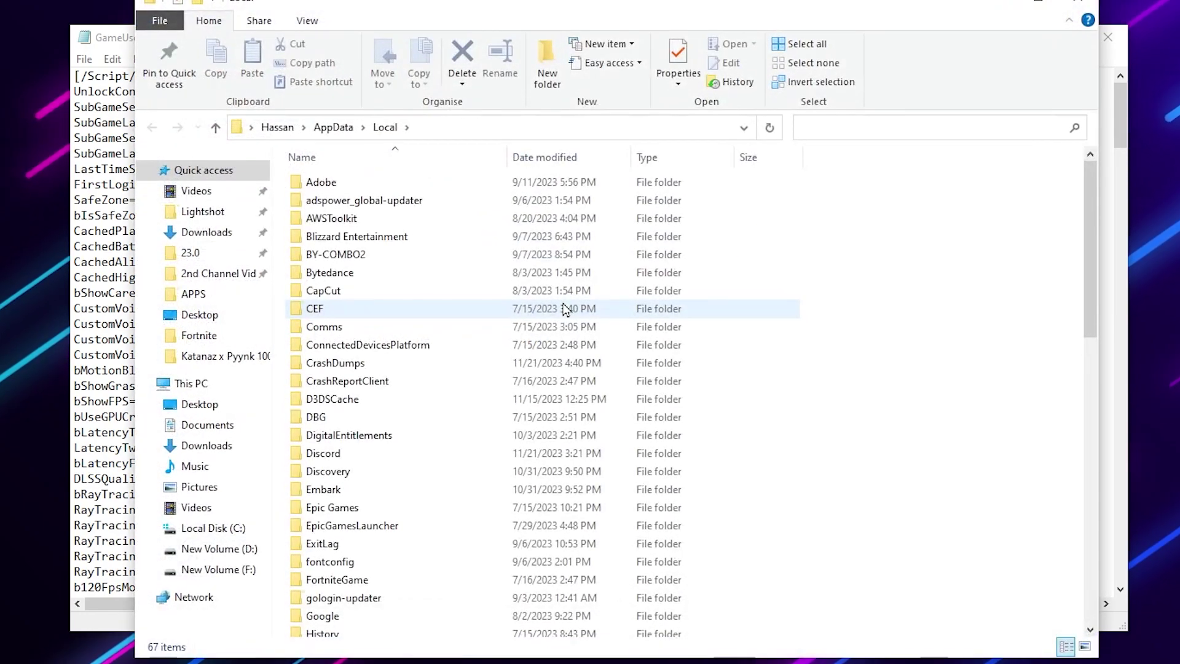
scroll(571, 311, down, 2)
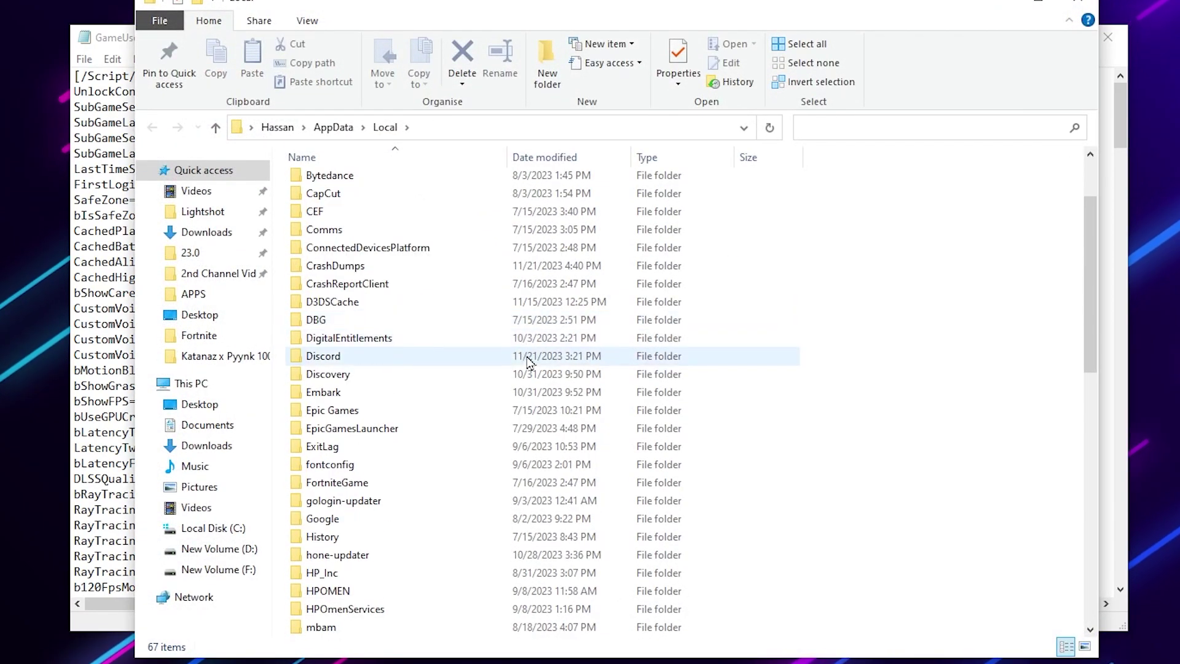
click(355, 487)
double_click(355, 485)
double_click(325, 183)
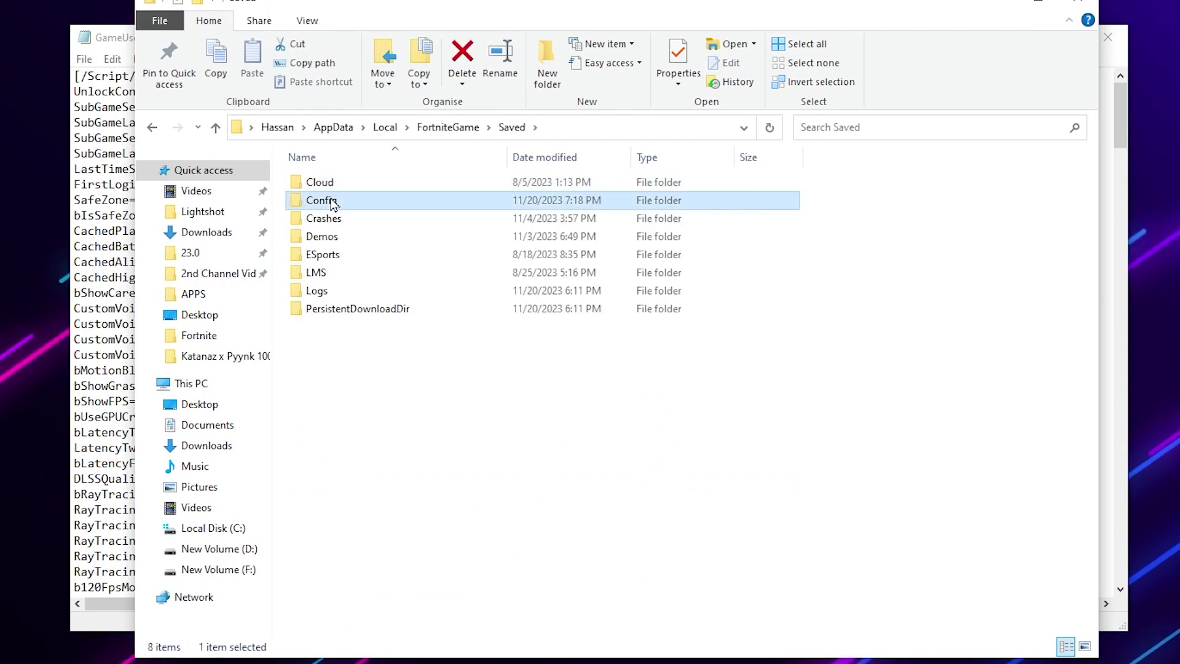
double_click(335, 201)
double_click(339, 208)
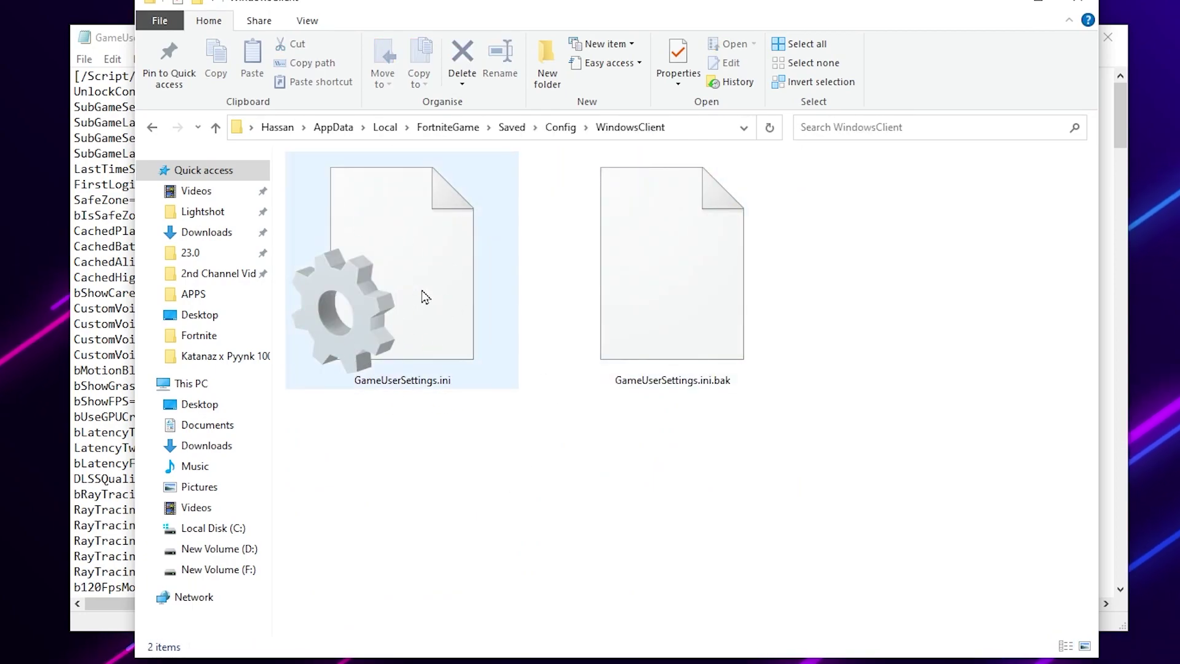
Toggle the Read-only attribute in GameUserSettings.ini's Properties and confirm.
right_click(459, 263)
click(590, 660)
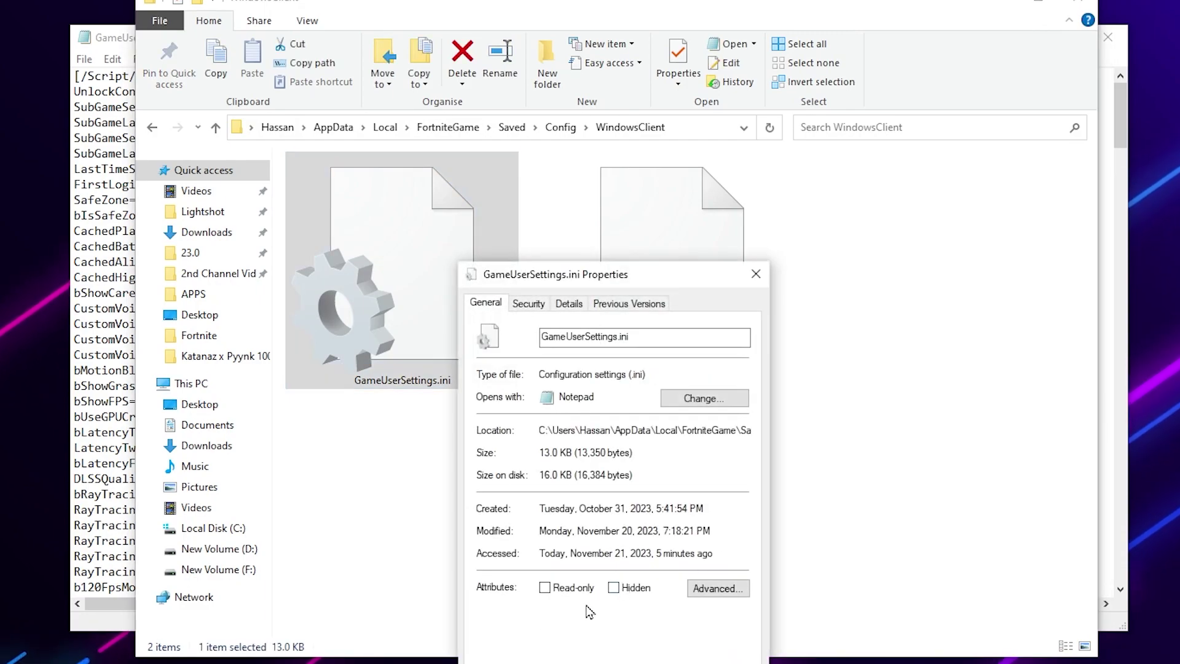
click(544, 587)
key(Return)
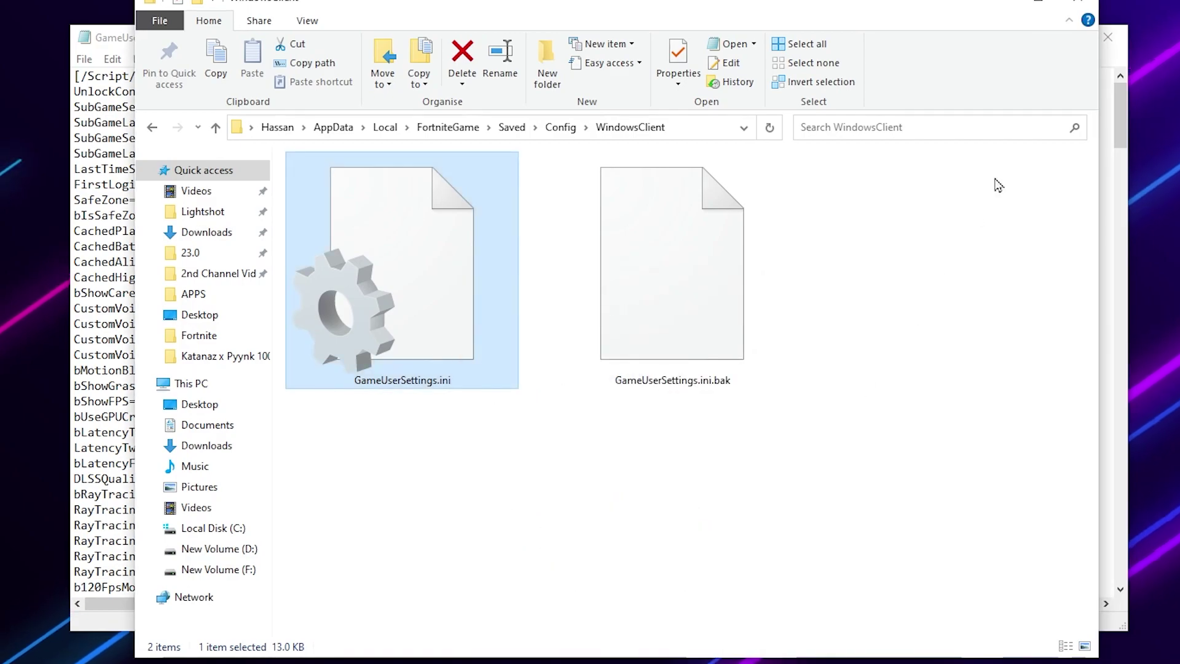
click(1078, 5)
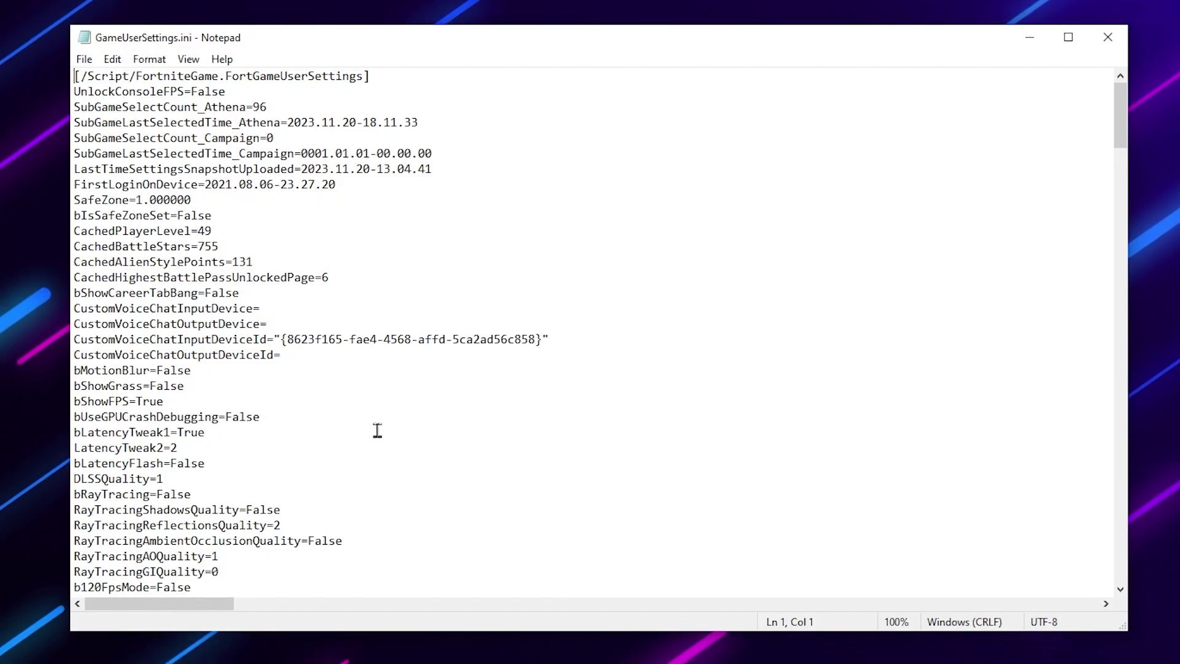
scroll(197, 456, down, 1)
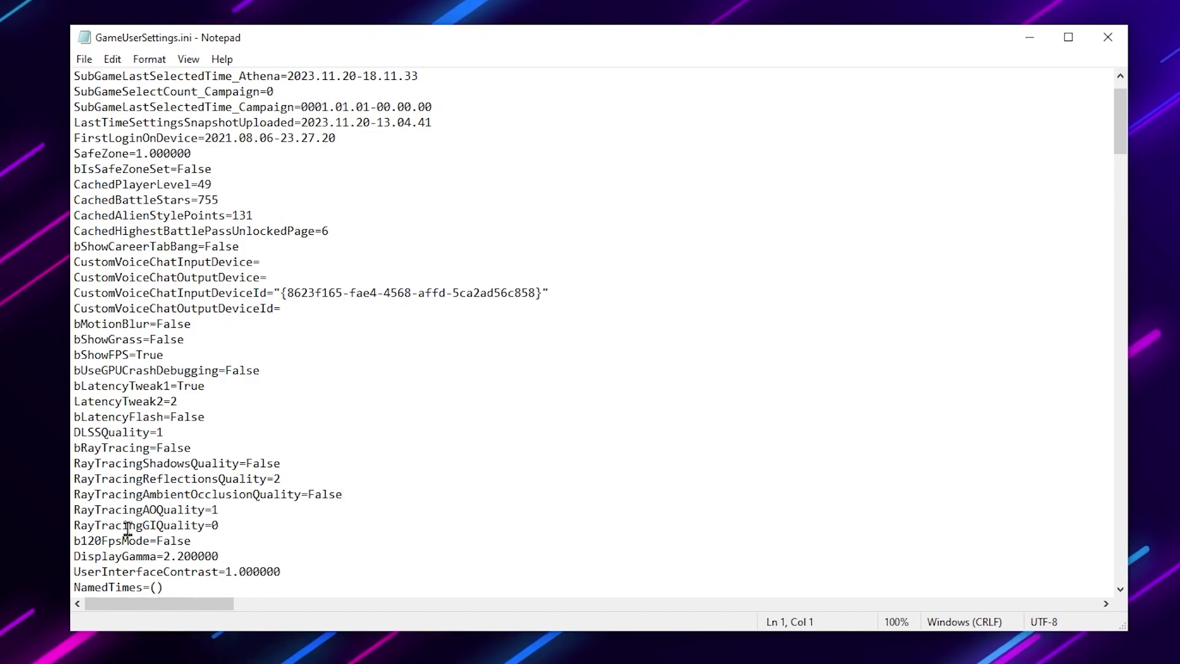
scroll(254, 507, down, 13)
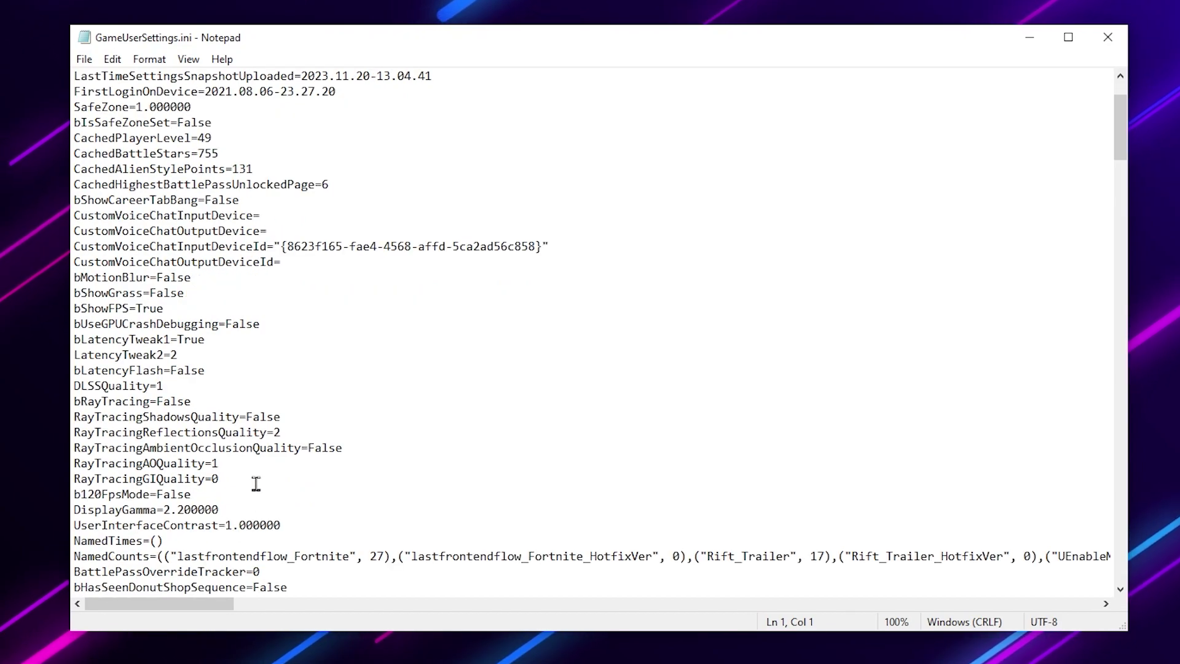
scroll(416, 387, down, 18)
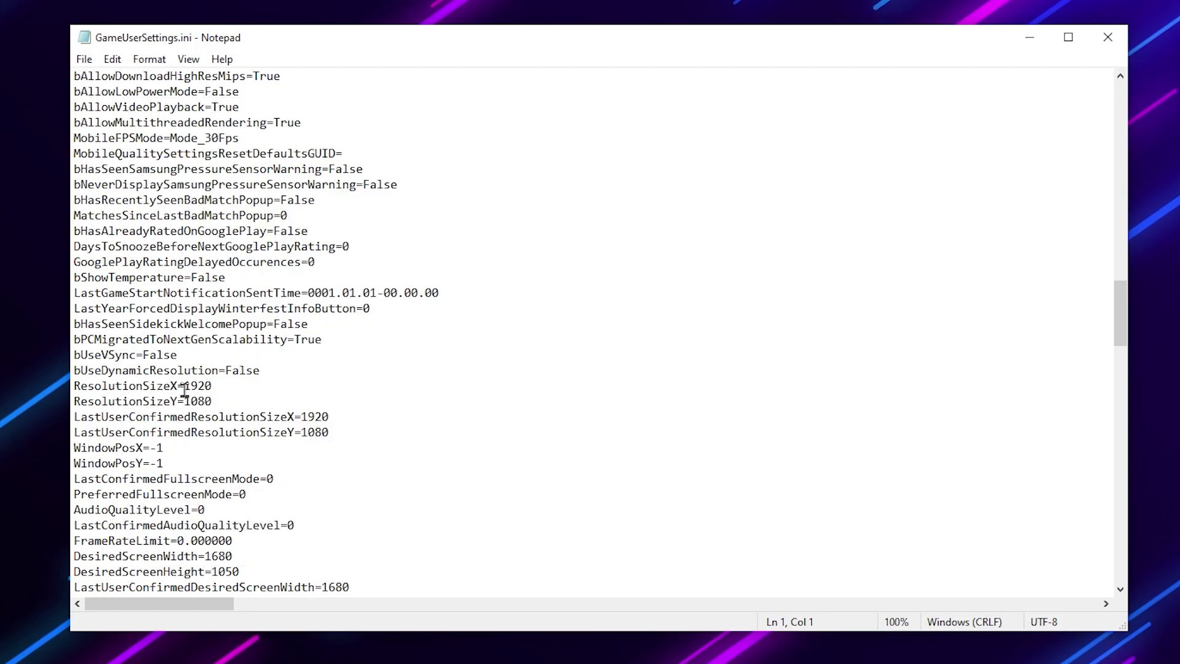
Select the ResolutionSizeX/Y values, then scroll the config down to the RayTracing section.
drag(184, 385, 206, 400)
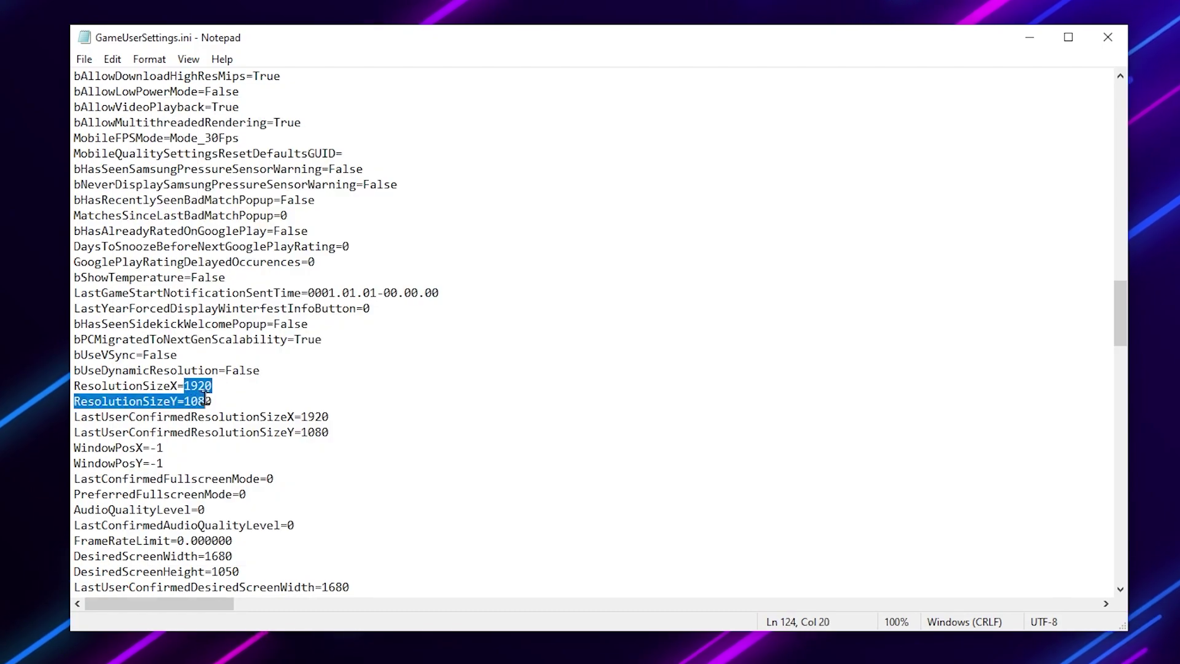
scroll(379, 440, down, 9)
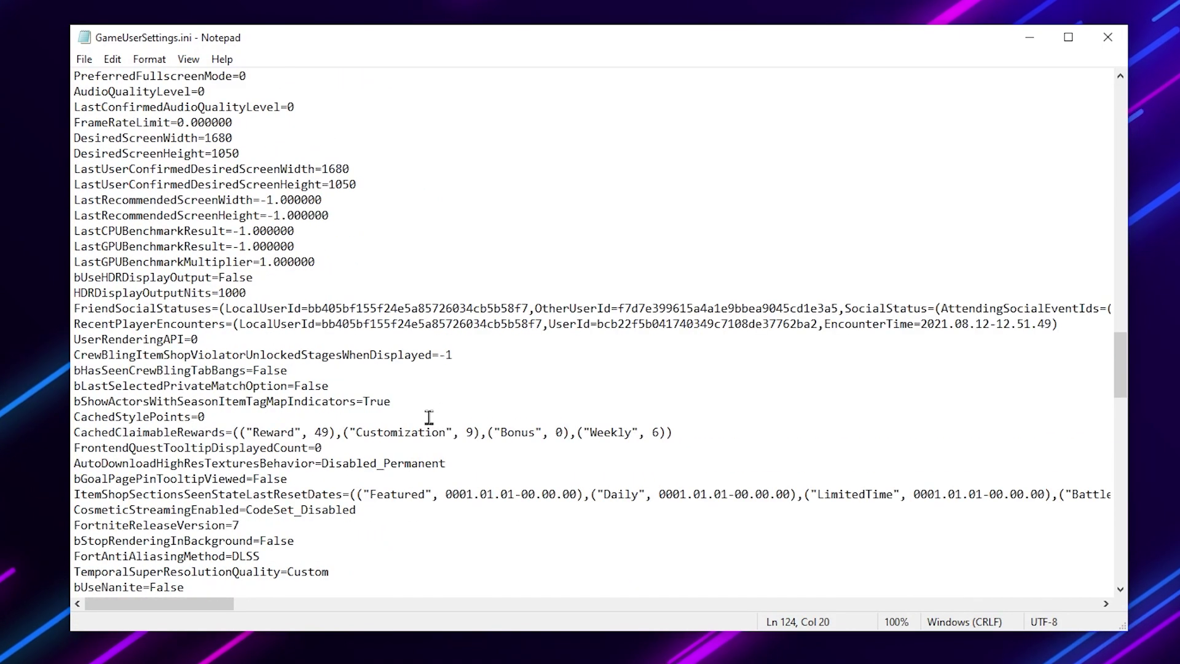
scroll(429, 417, down, 6)
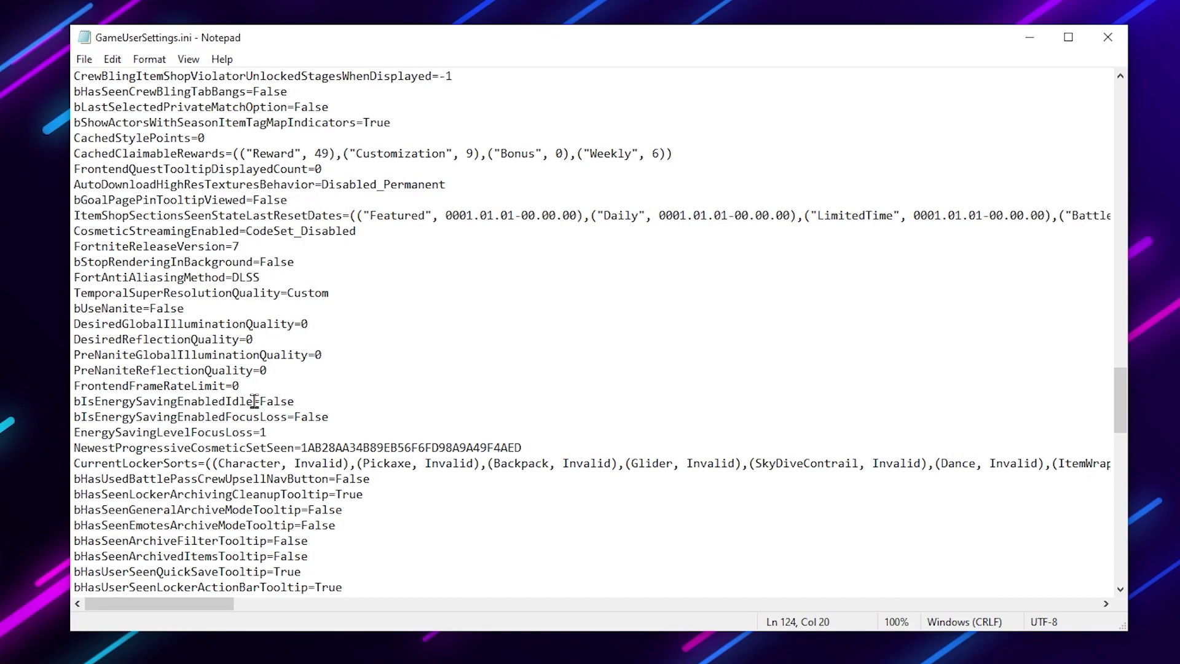
scroll(366, 396, down, 12)
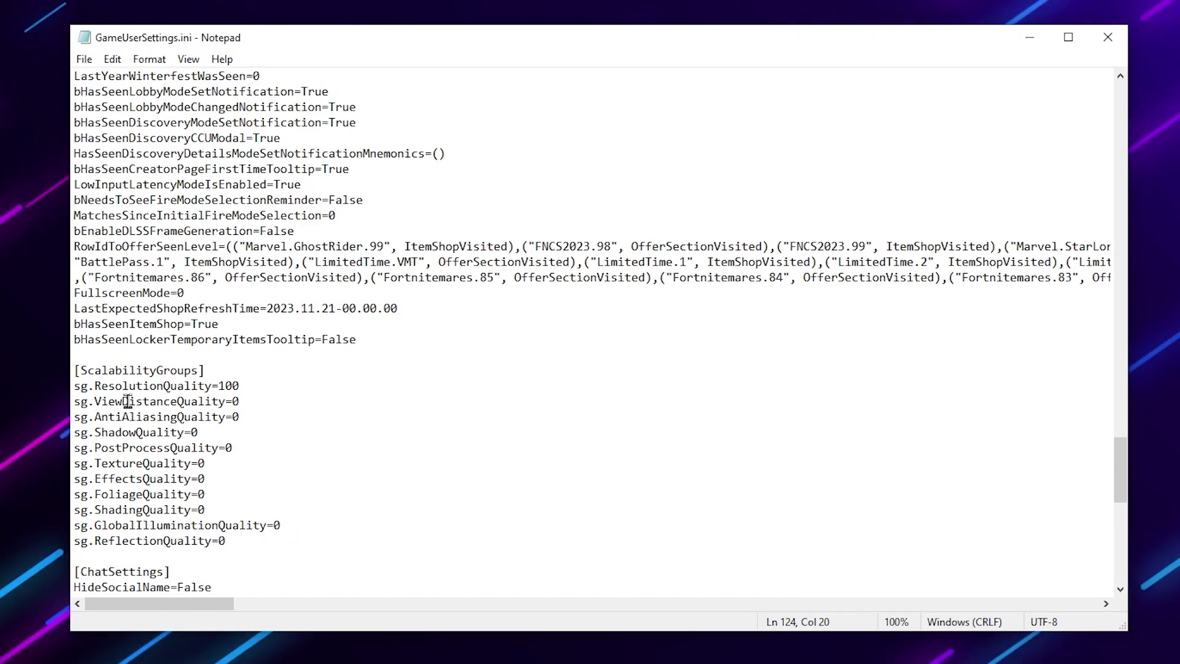
scroll(366, 448, down, 6)
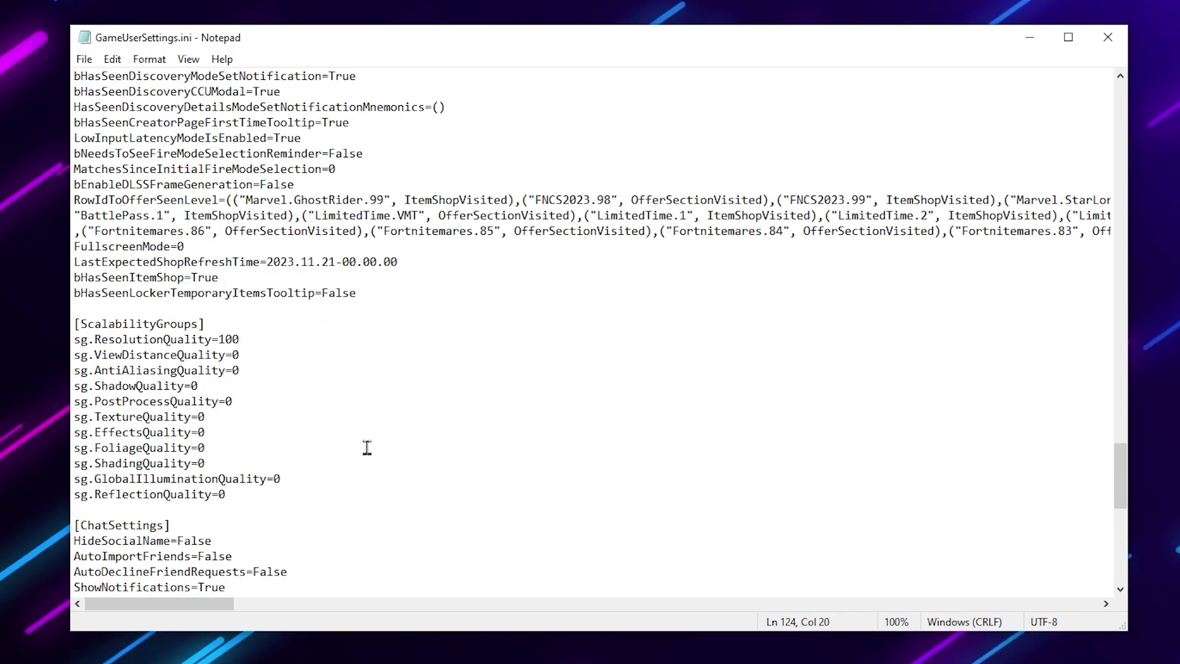
scroll(170, 387, down, 8)
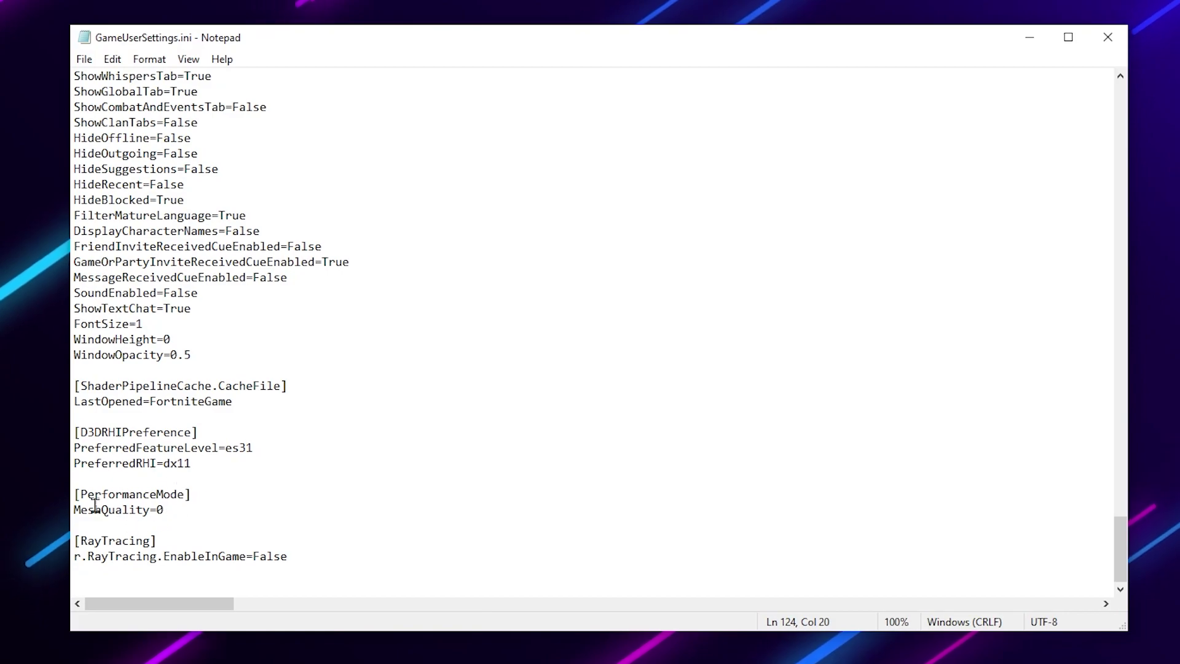
Save GameUserSettings.ini from Notepad's File menu.
click(84, 59)
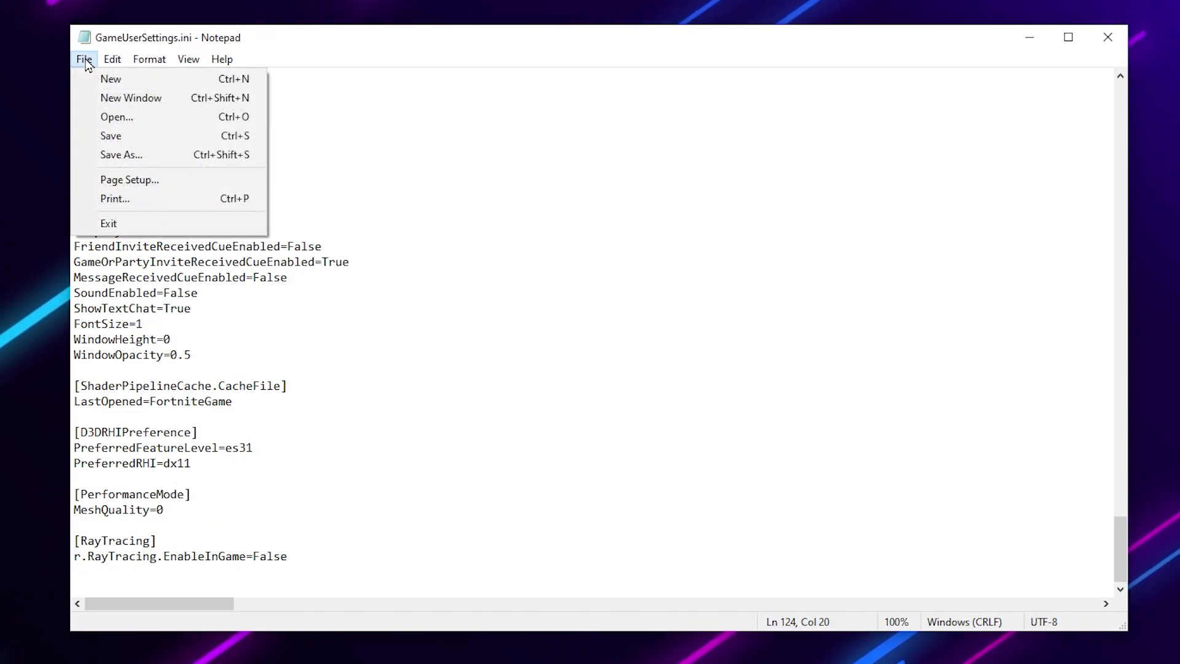
click(102, 137)
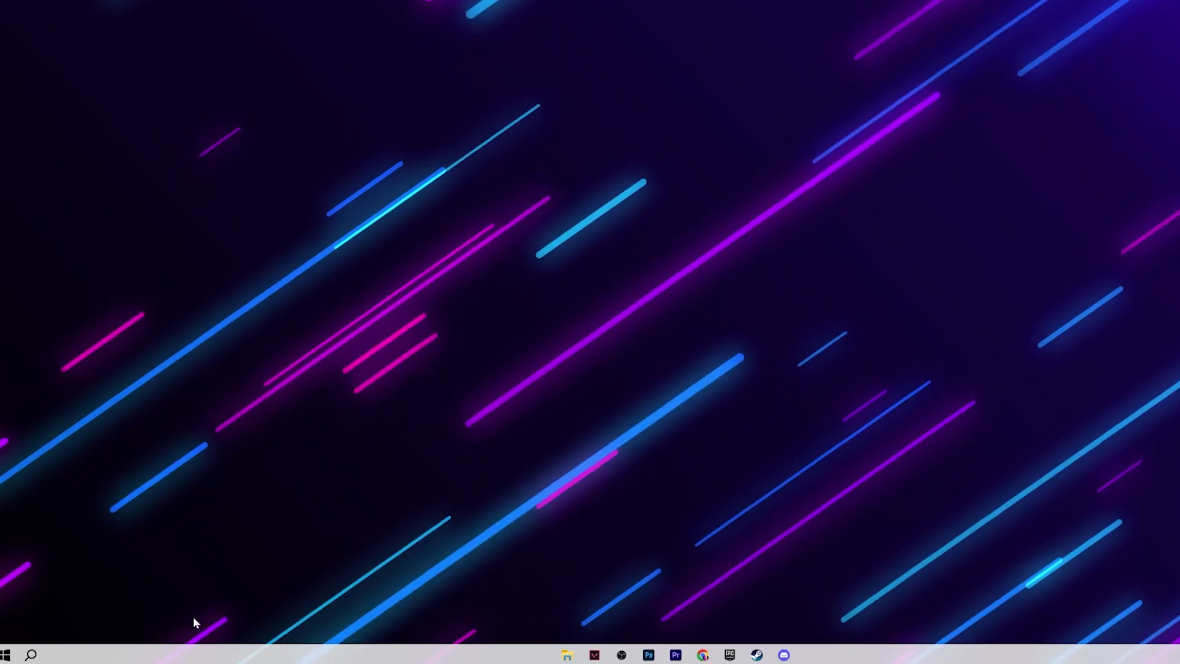
Launch Windows PowerShell as administrator from the 'power shell' search.
click(32, 655)
text(power )
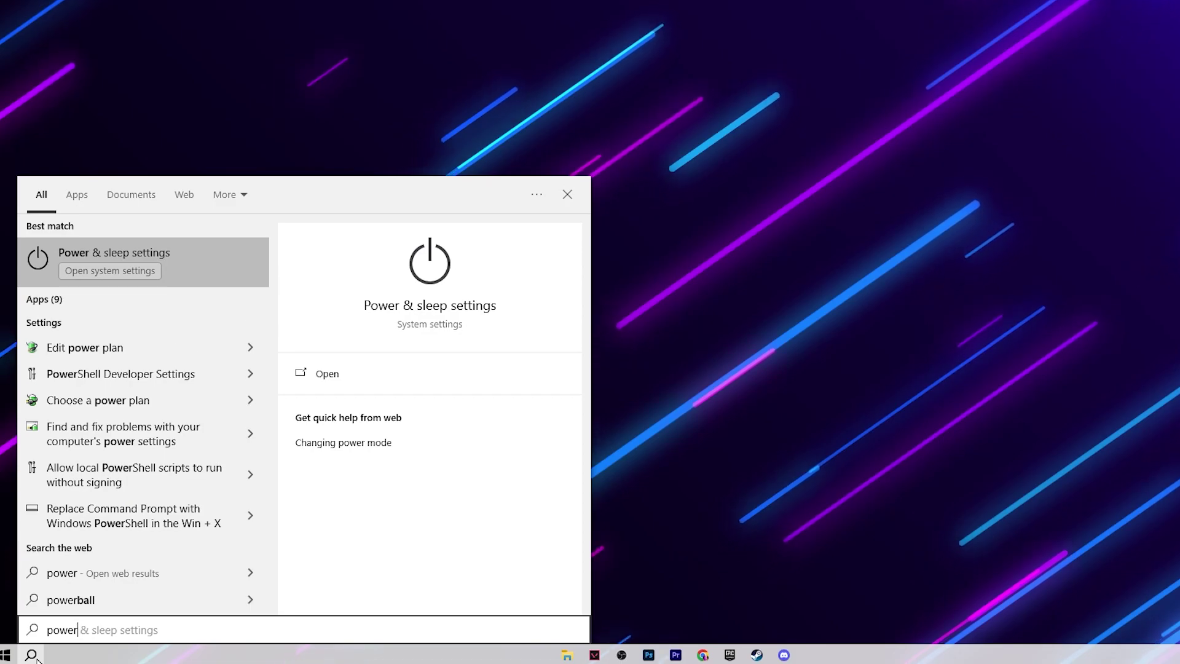
text(shell)
click(355, 395)
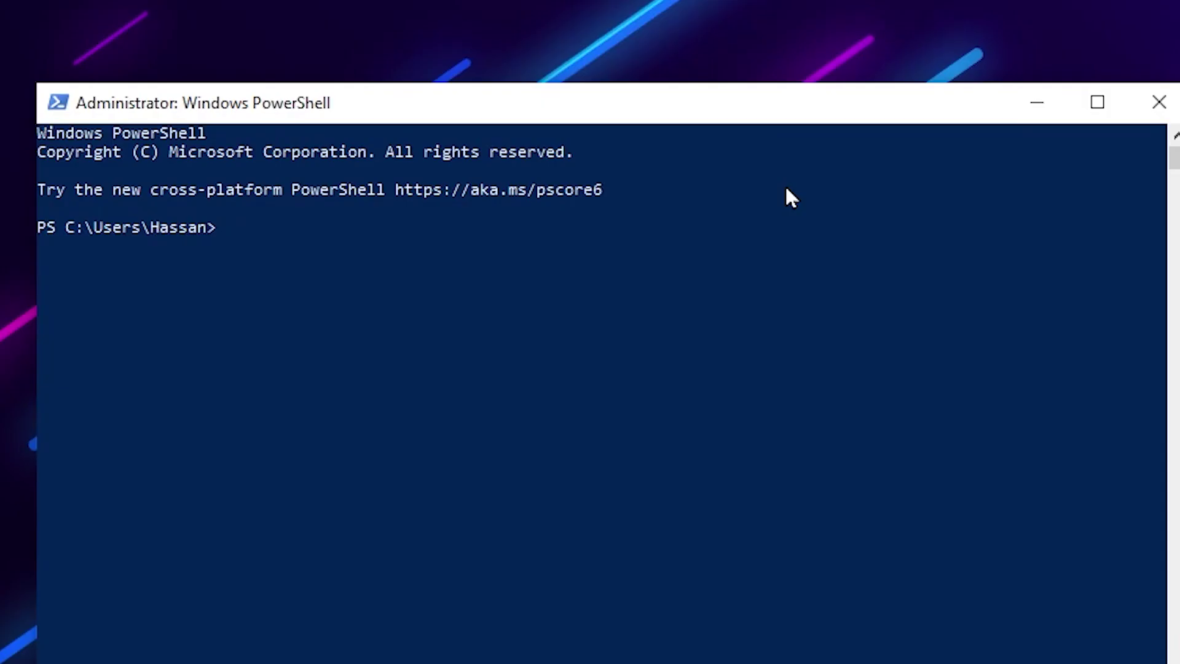
Run mmagent to list memory settings, then disable memory compression with disable-mmagent -mc.
text(mmagent)
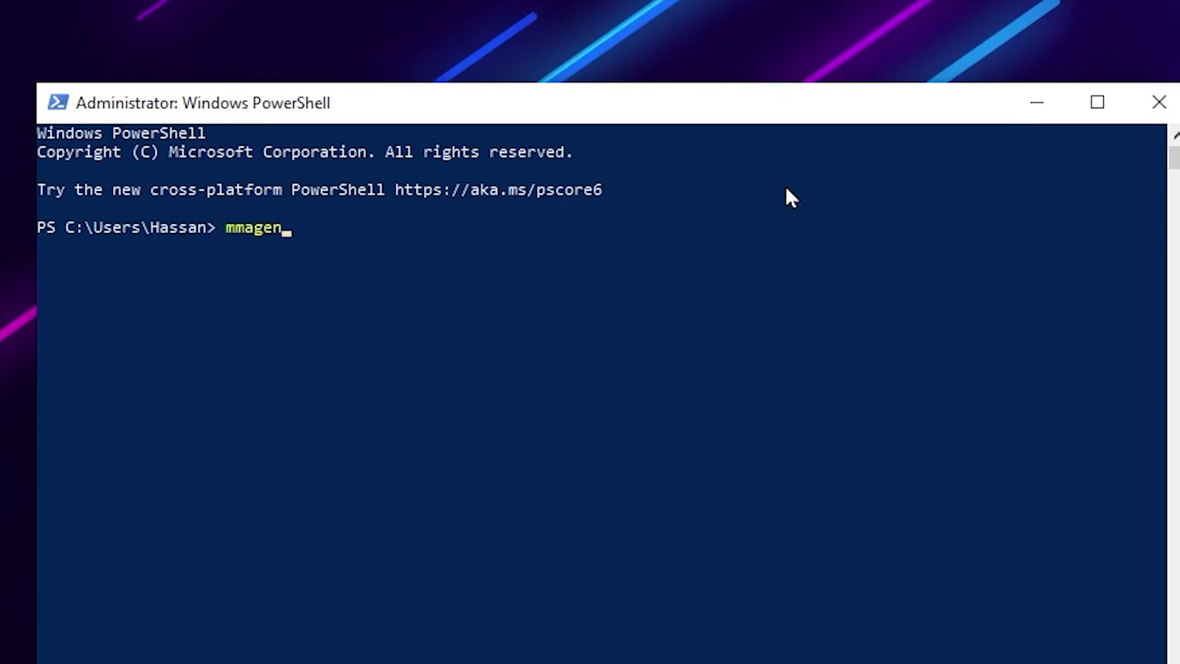
key(Return)
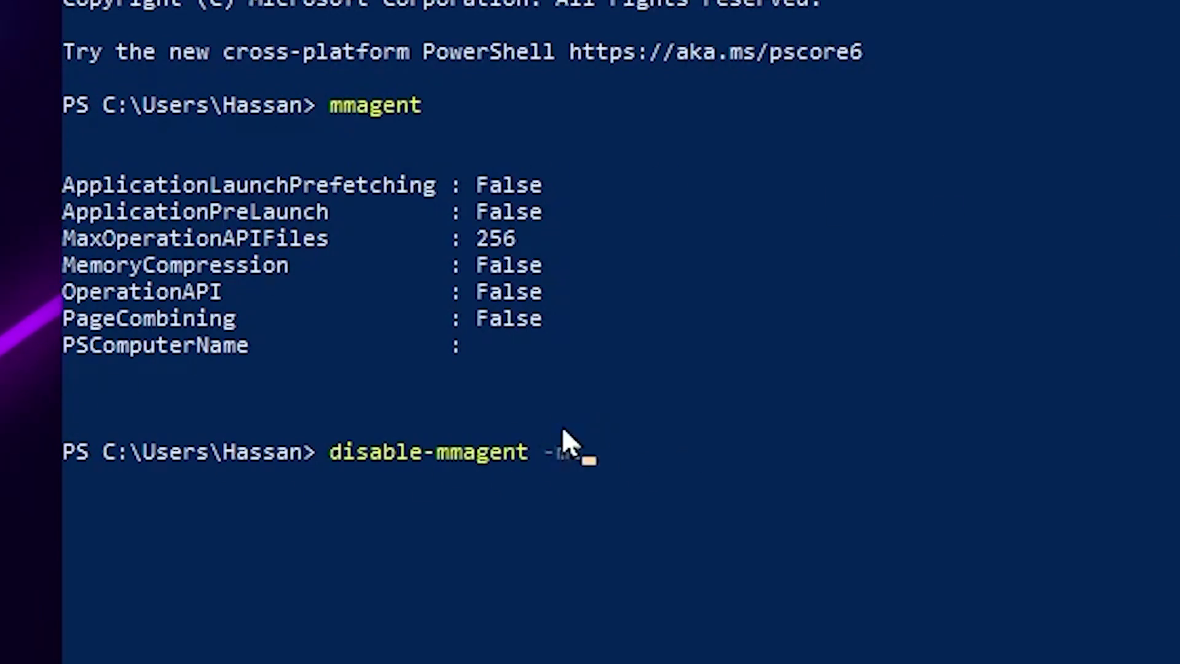
key(Return)
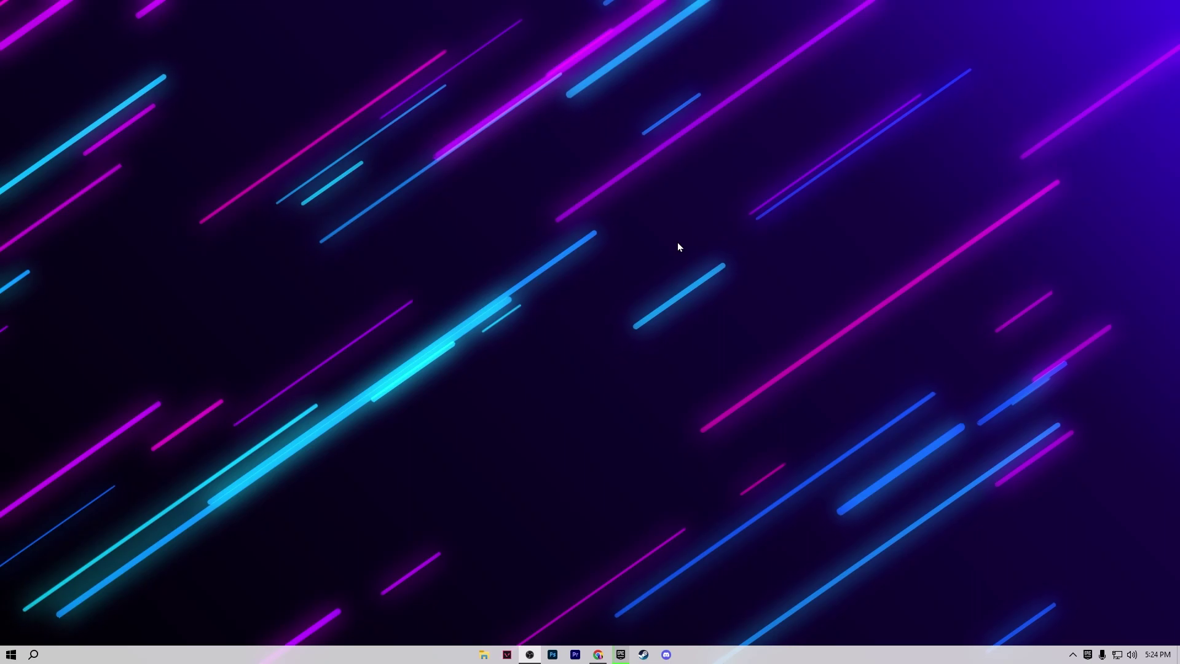
Reach Control Panel's Power Options through the Power & sleep settings found by searching 'power'.
key(super+s)
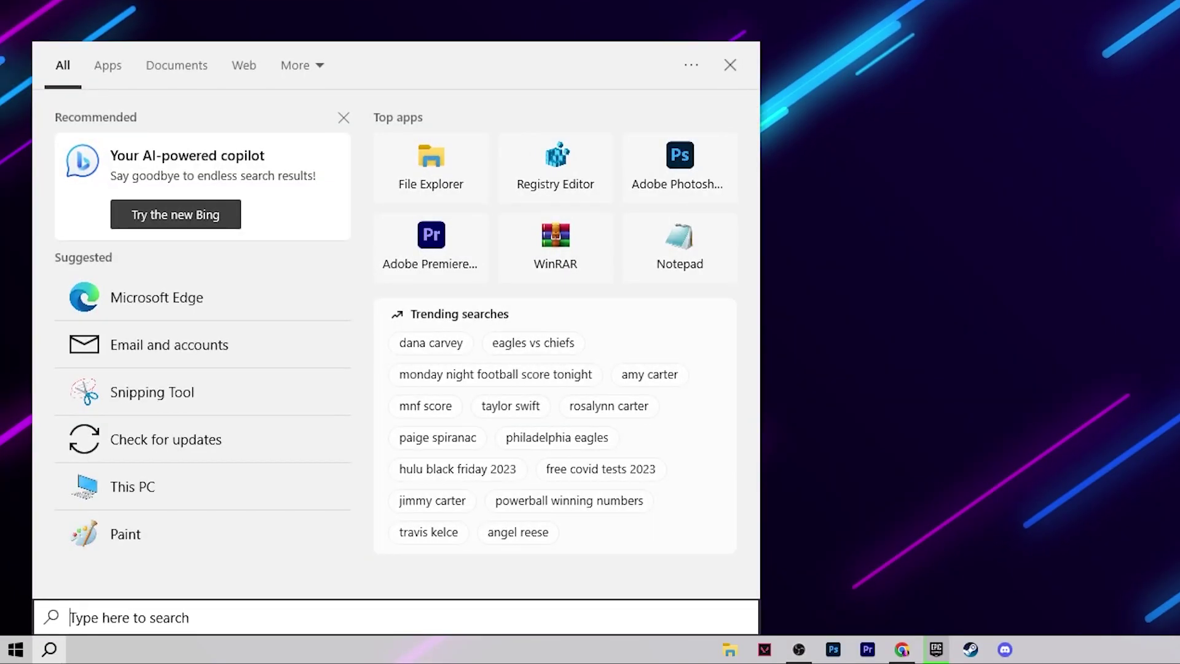
text(power)
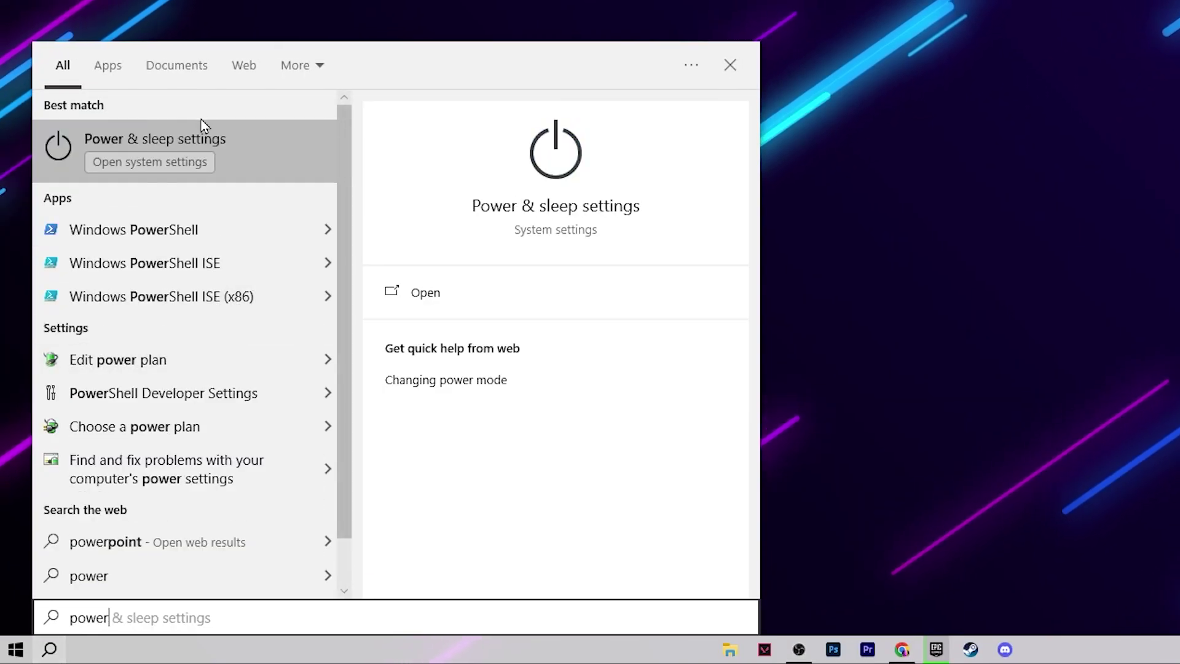
click(203, 122)
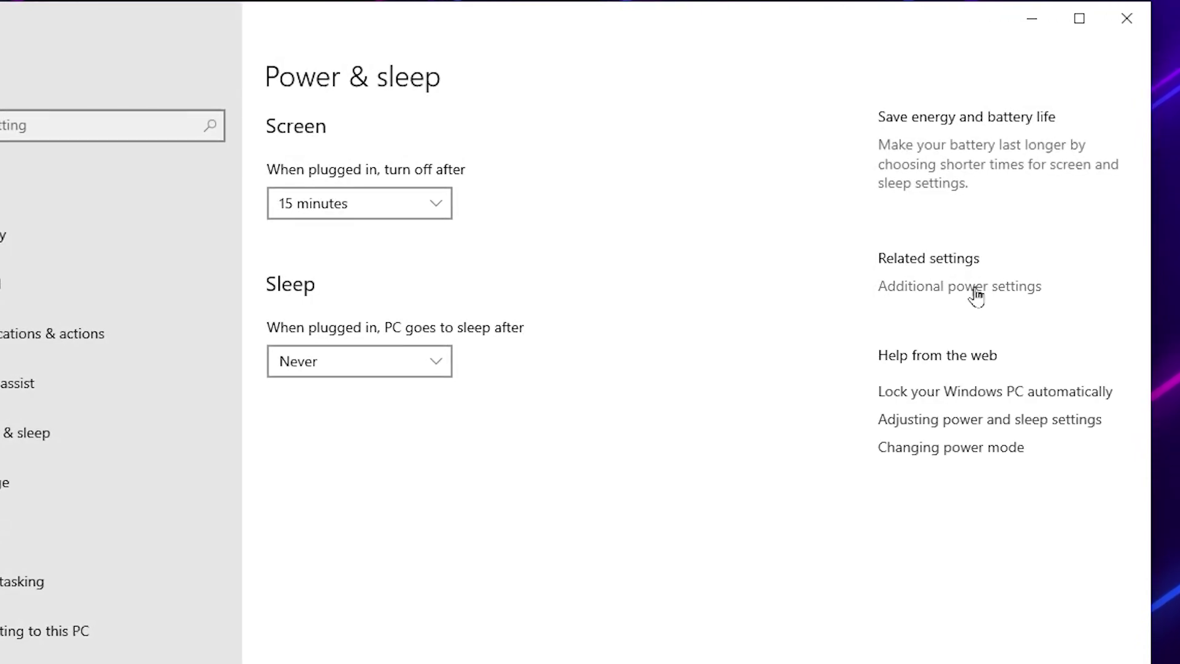
click(977, 288)
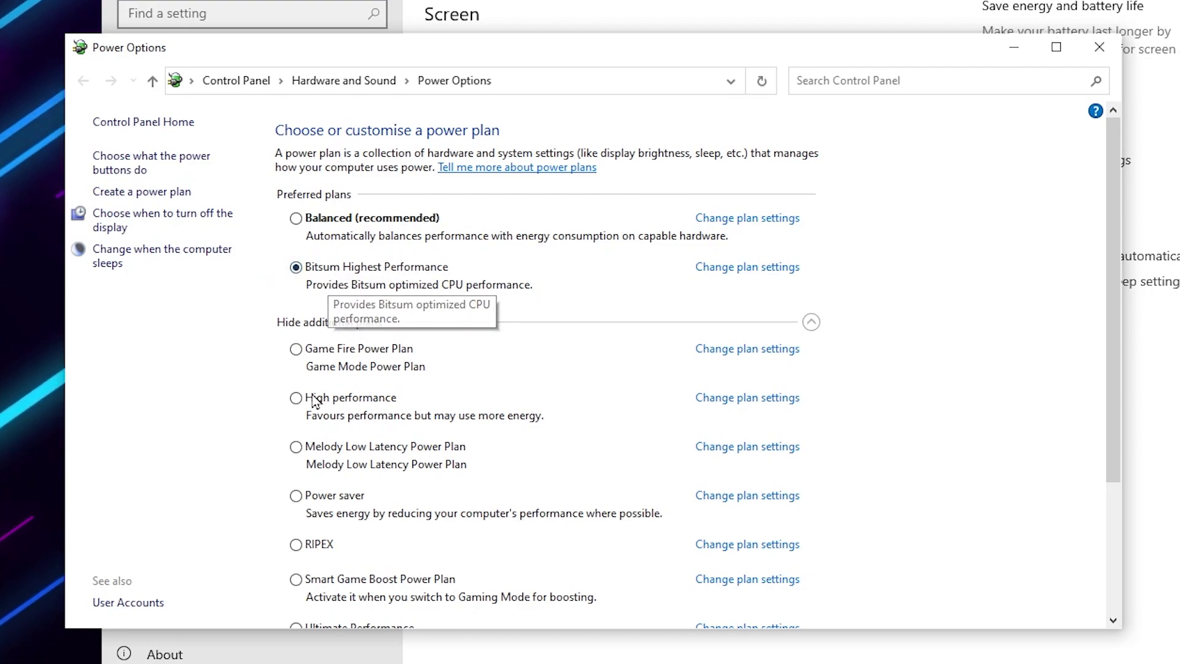
Check Bitsum Highest Performance's advanced settings show minimum and maximum processor state at 100%.
click(741, 267)
click(415, 293)
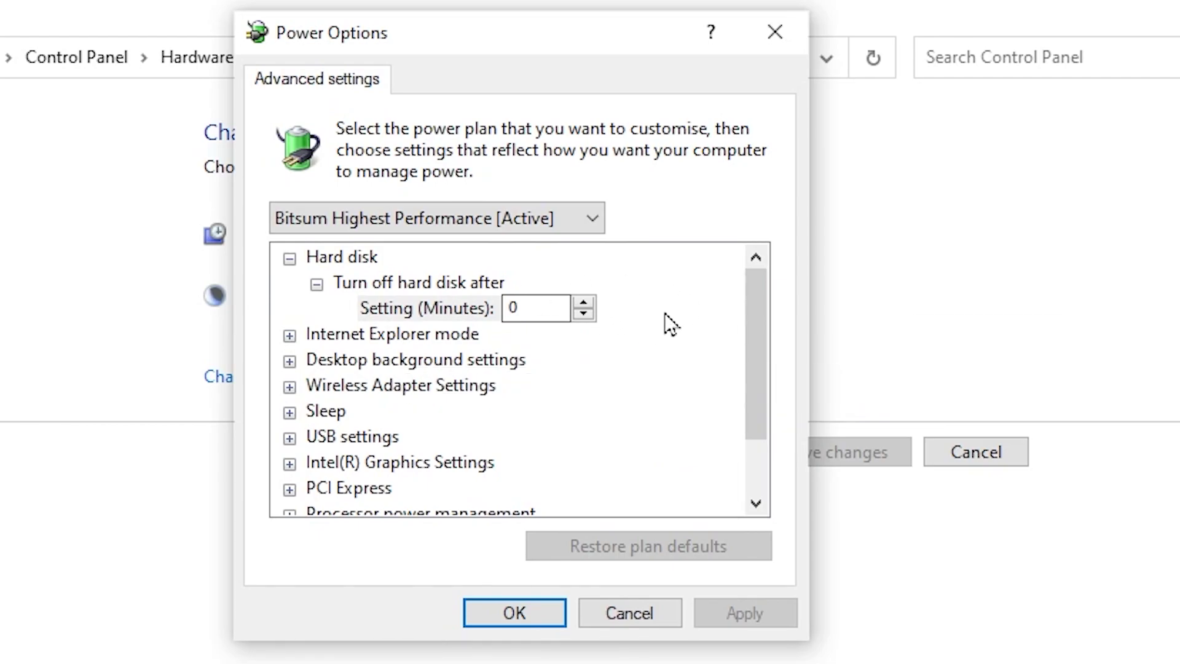
scroll(665, 312, down, 1)
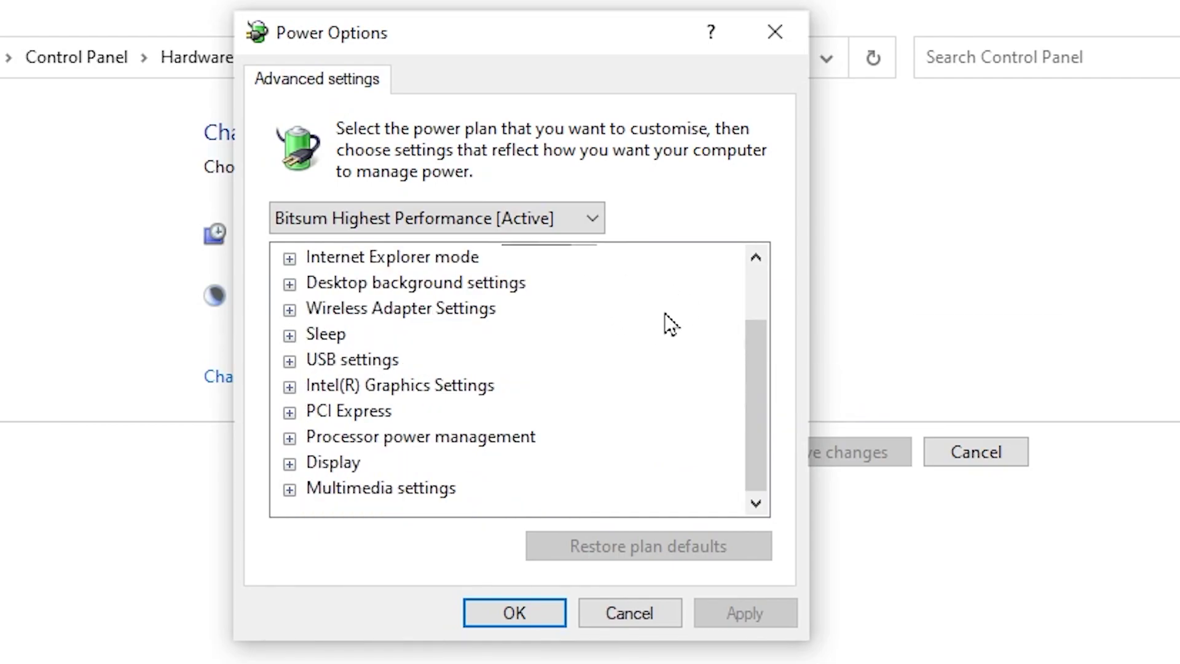
click(291, 363)
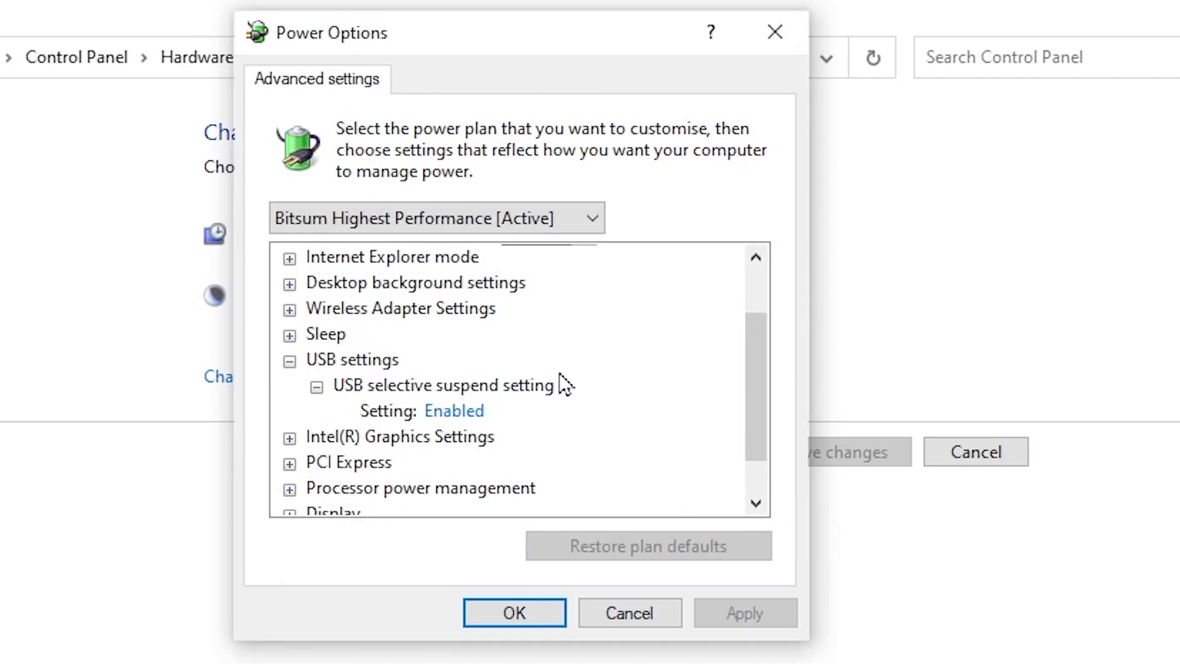
scroll(636, 366, down, 1)
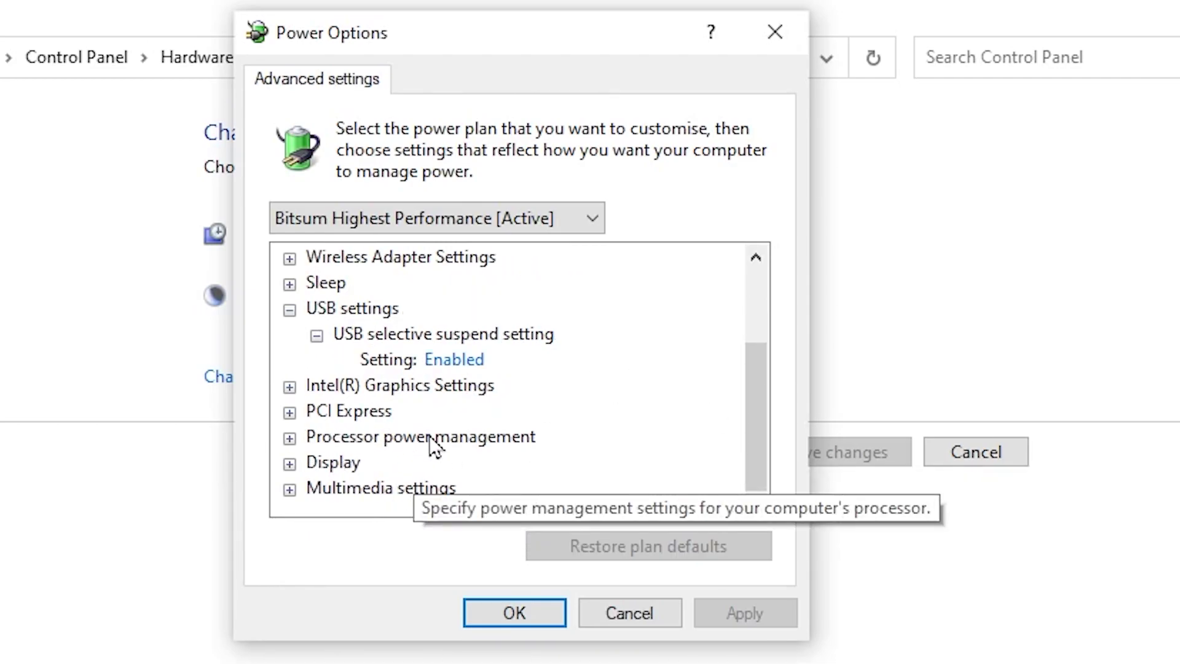
click(289, 437)
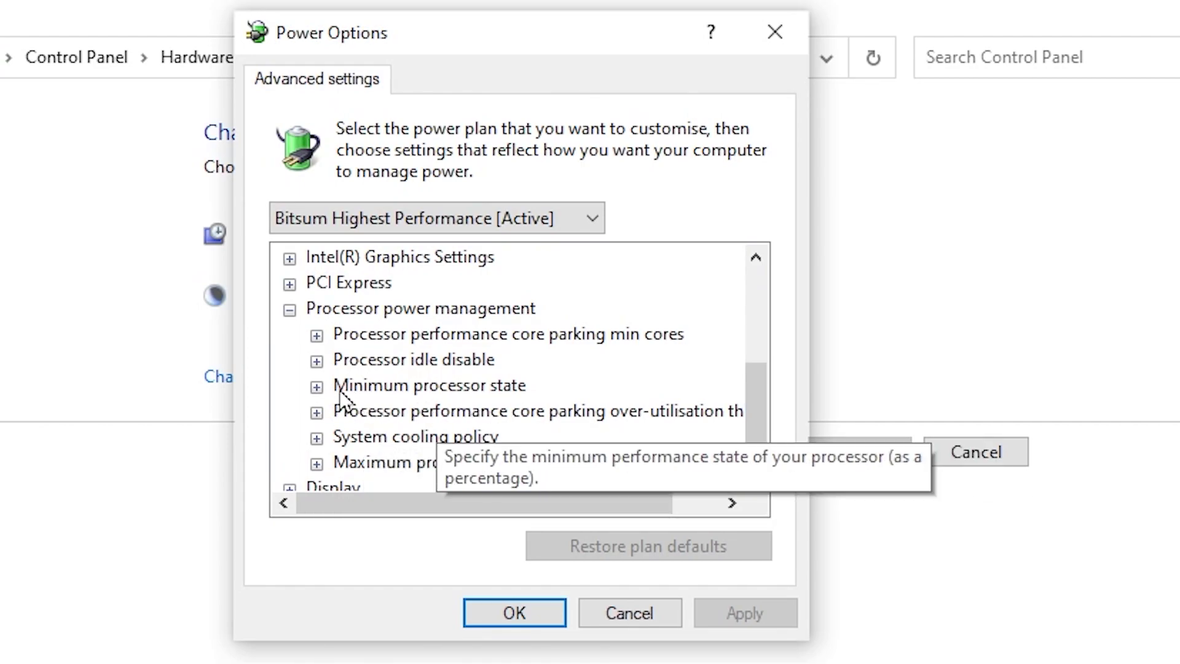
click(317, 388)
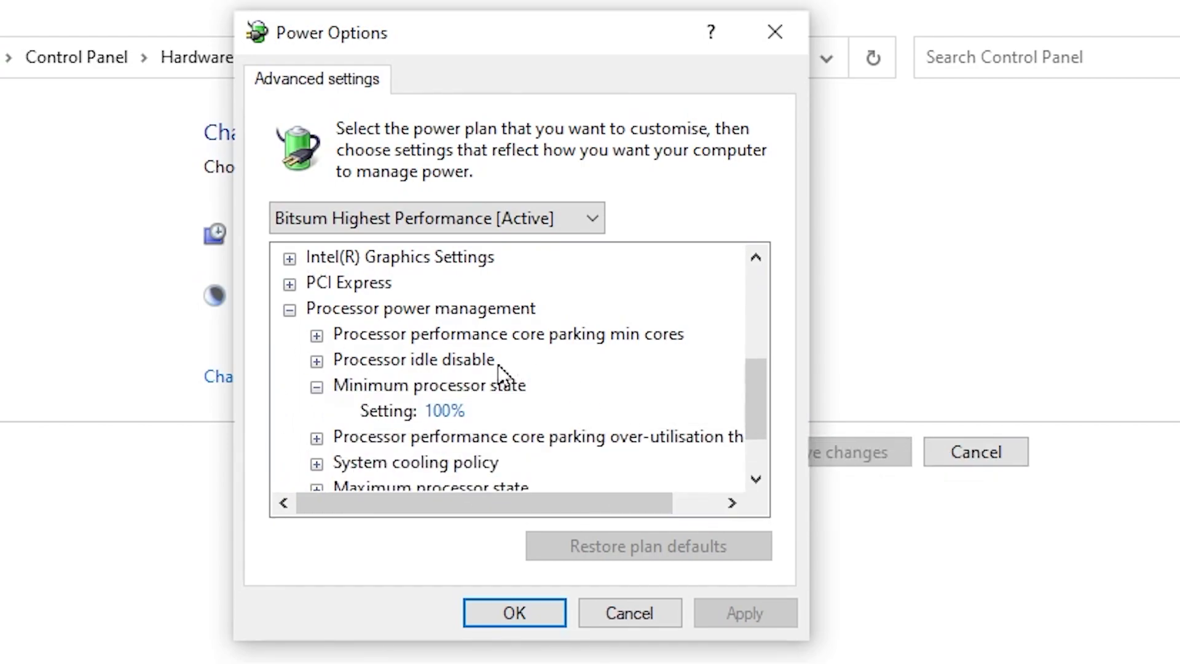
scroll(529, 390, down, 1)
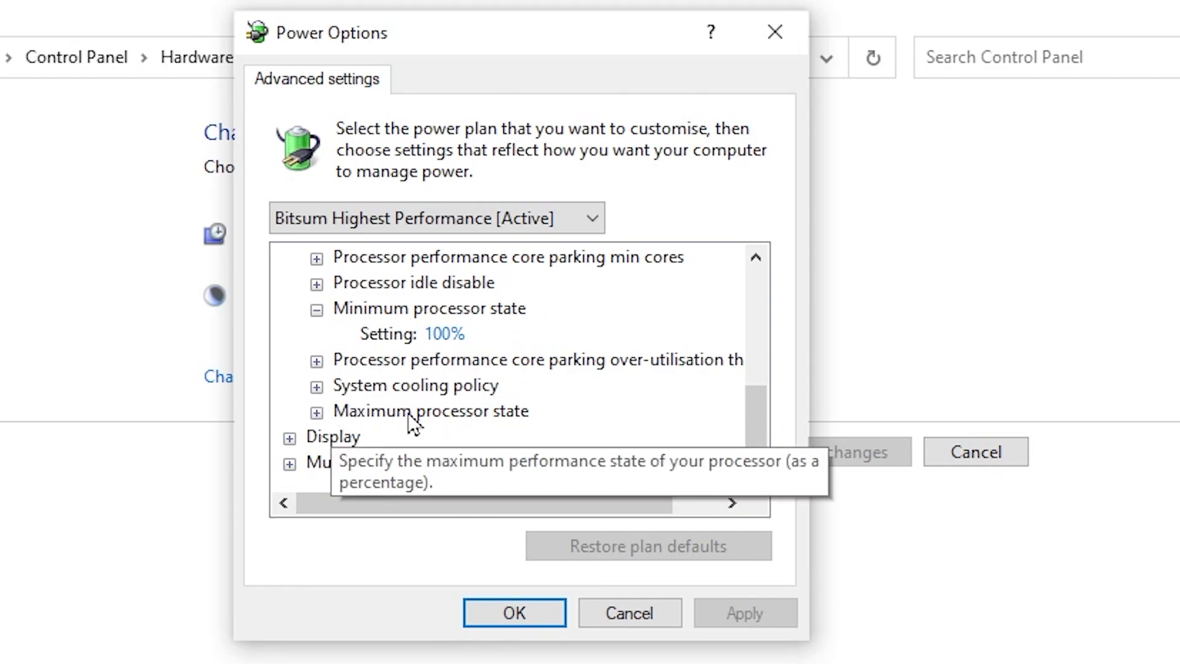
click(316, 411)
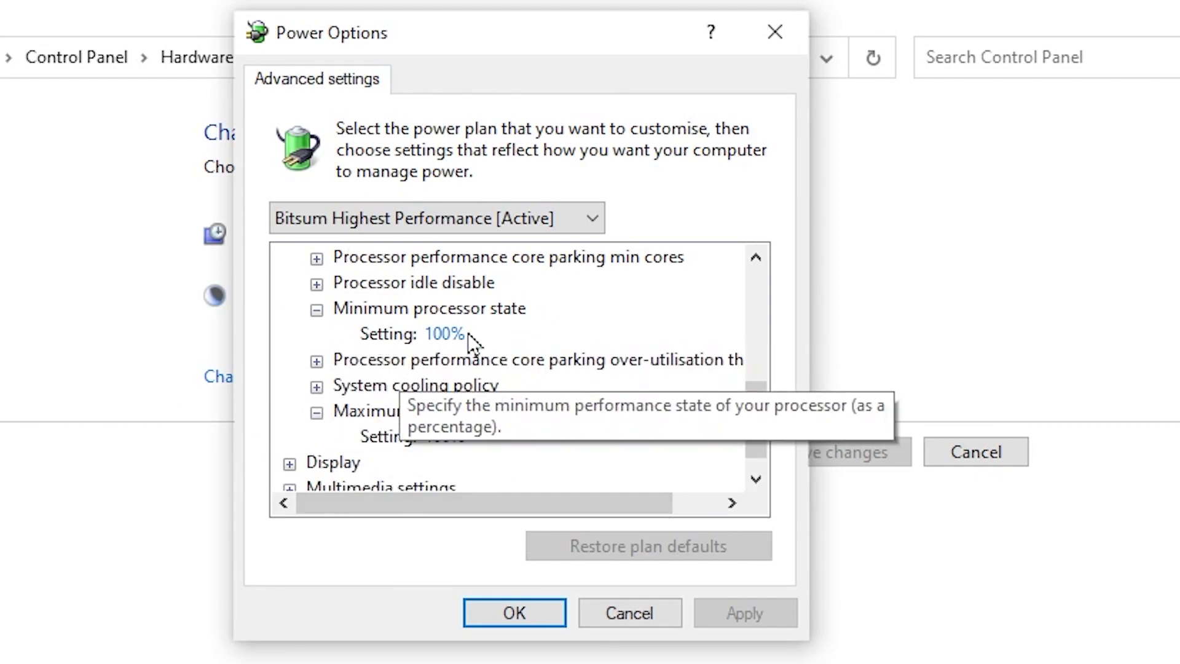
click(508, 614)
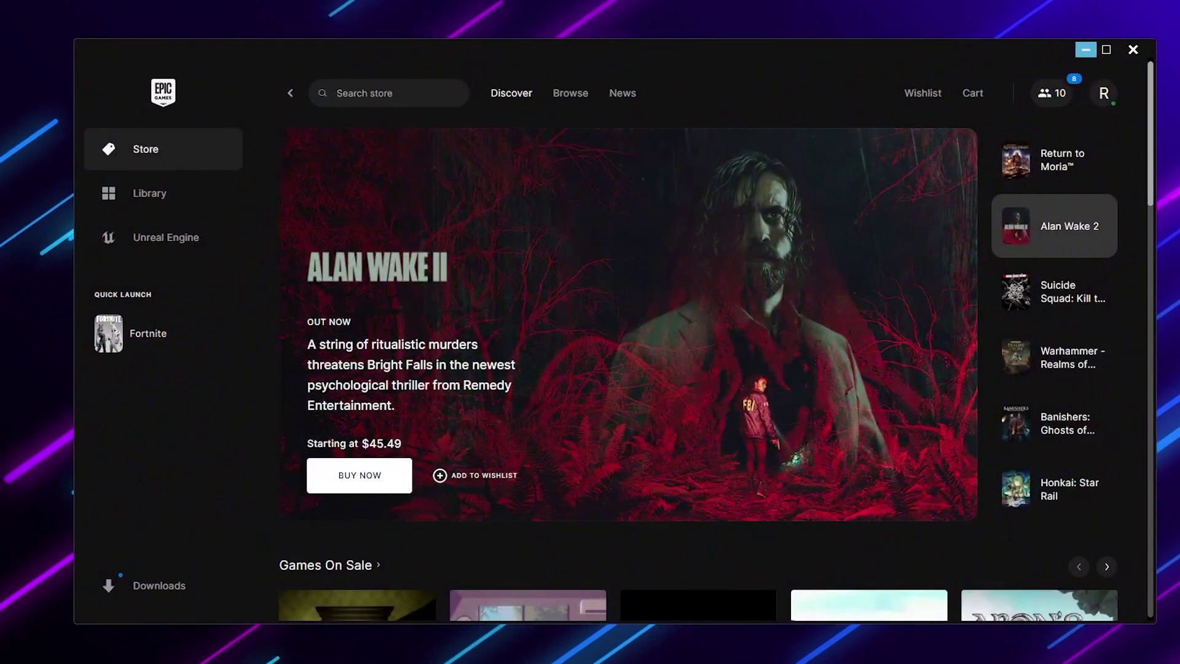
Review the Epic launcher Preferences and Desktop Notifications settings, all left off, then minimize it.
click(1099, 103)
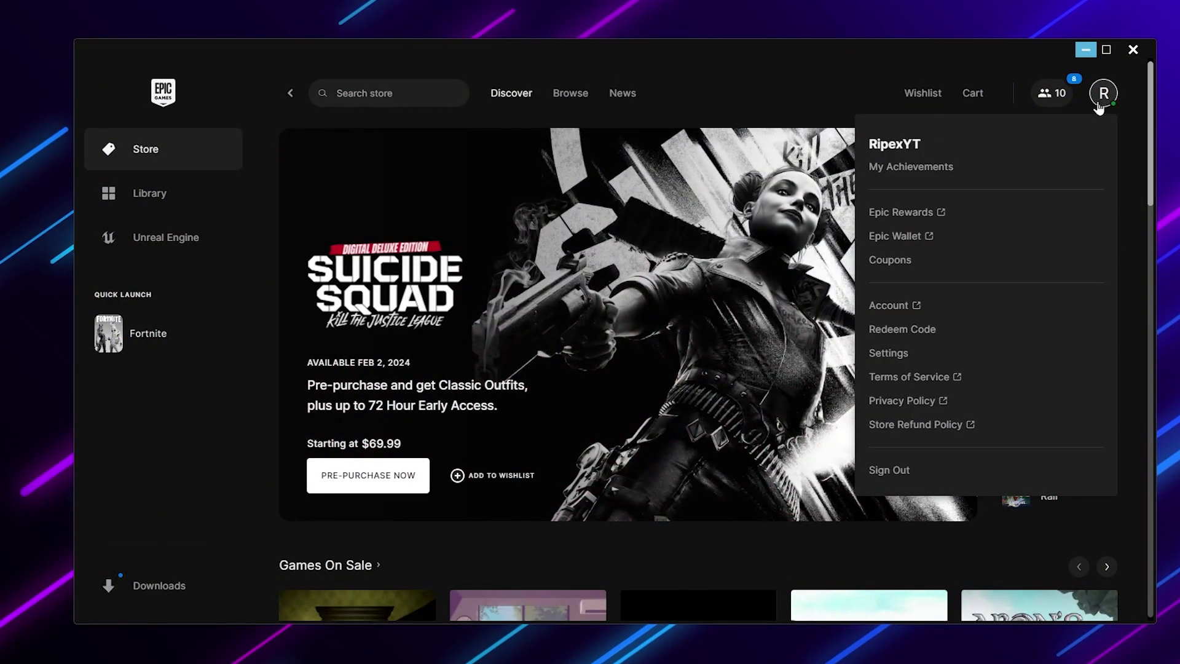
click(888, 352)
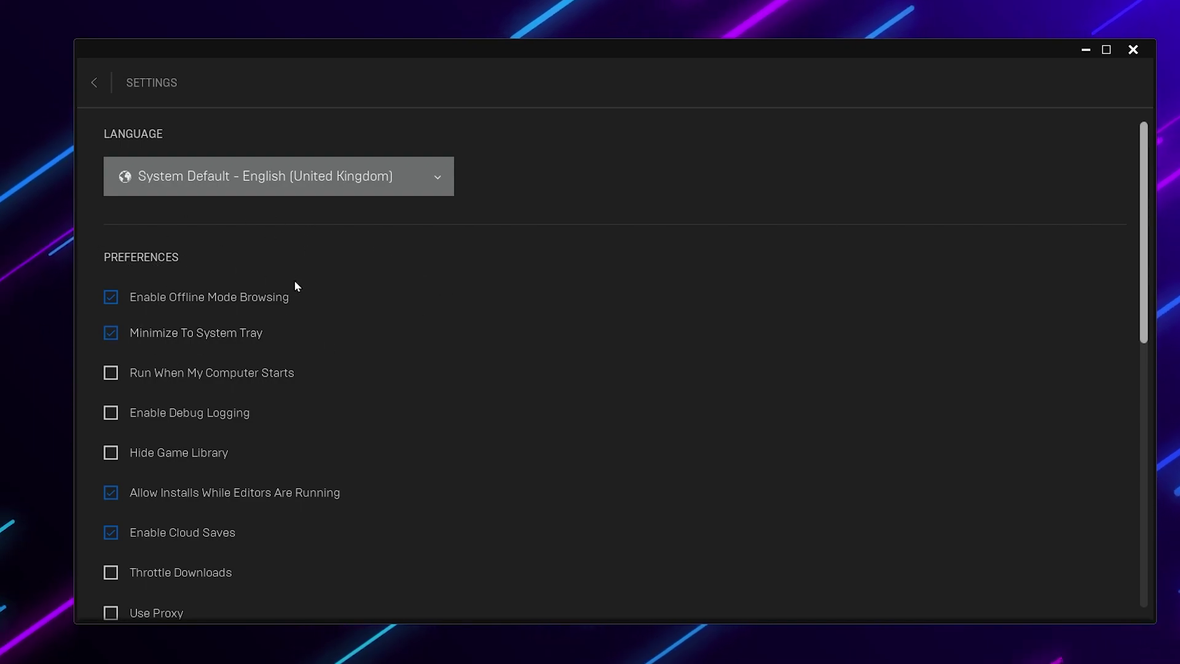
scroll(308, 281, down, 1)
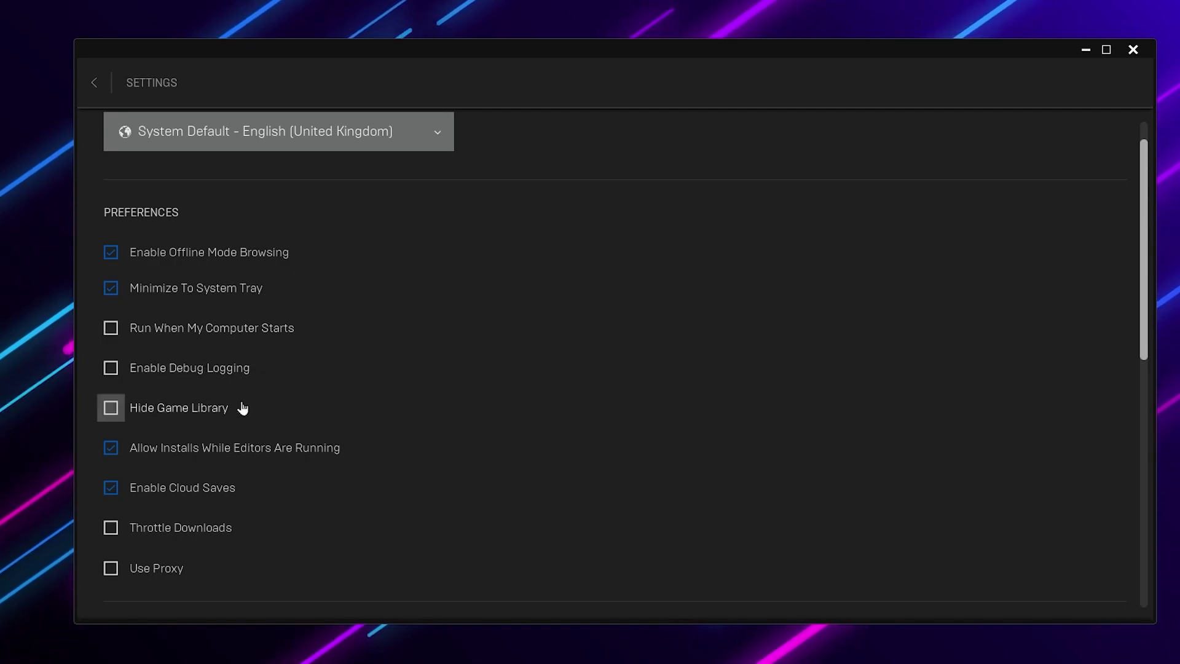
scroll(431, 363, down, 3)
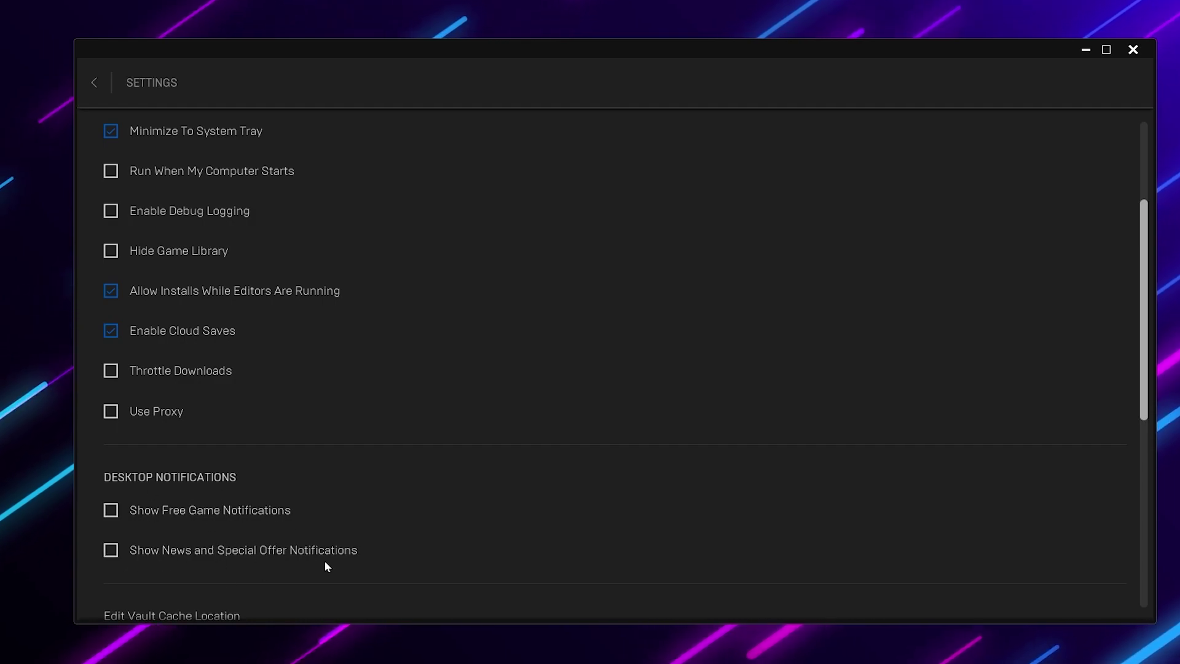
click(1085, 49)
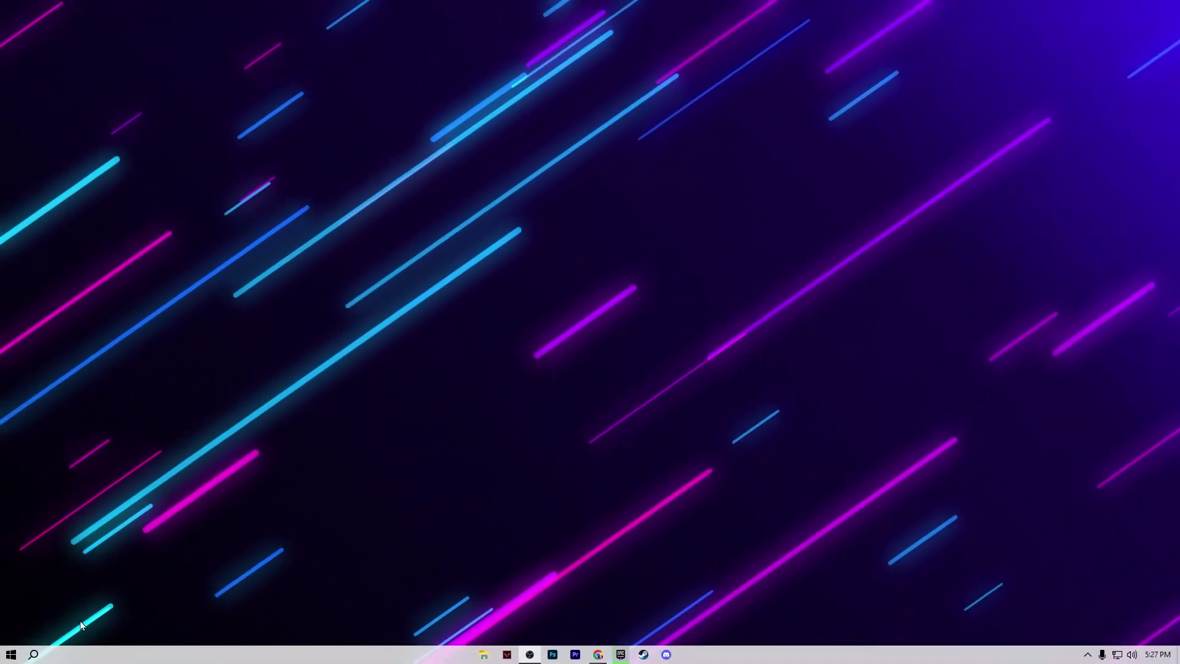
Open Registry Editor as administrator at the pasted FortniteClient-Win64-Shipping.exe\PerfOptions key.
click(35, 654)
text(re)
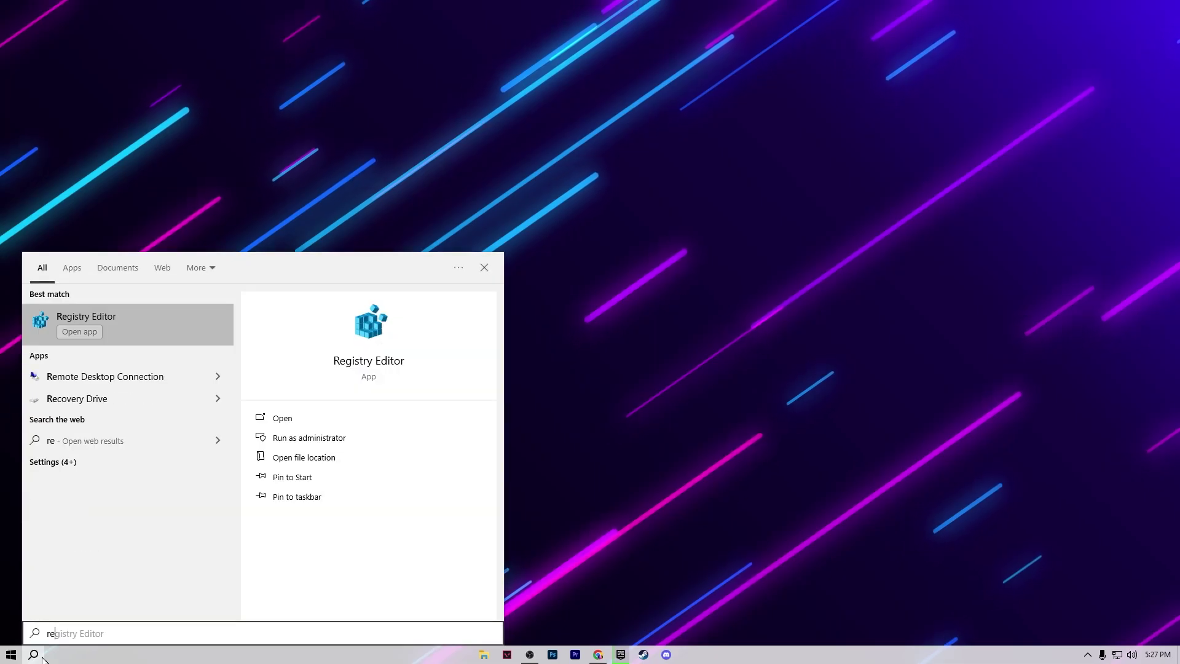
click(348, 444)
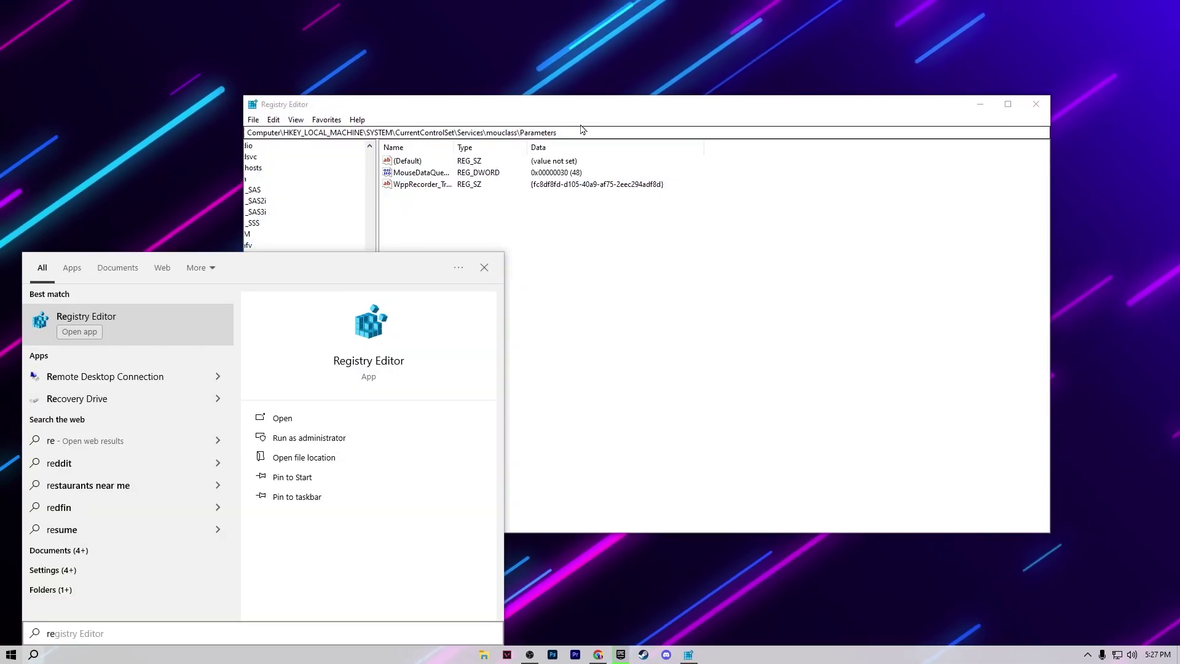
click(582, 129)
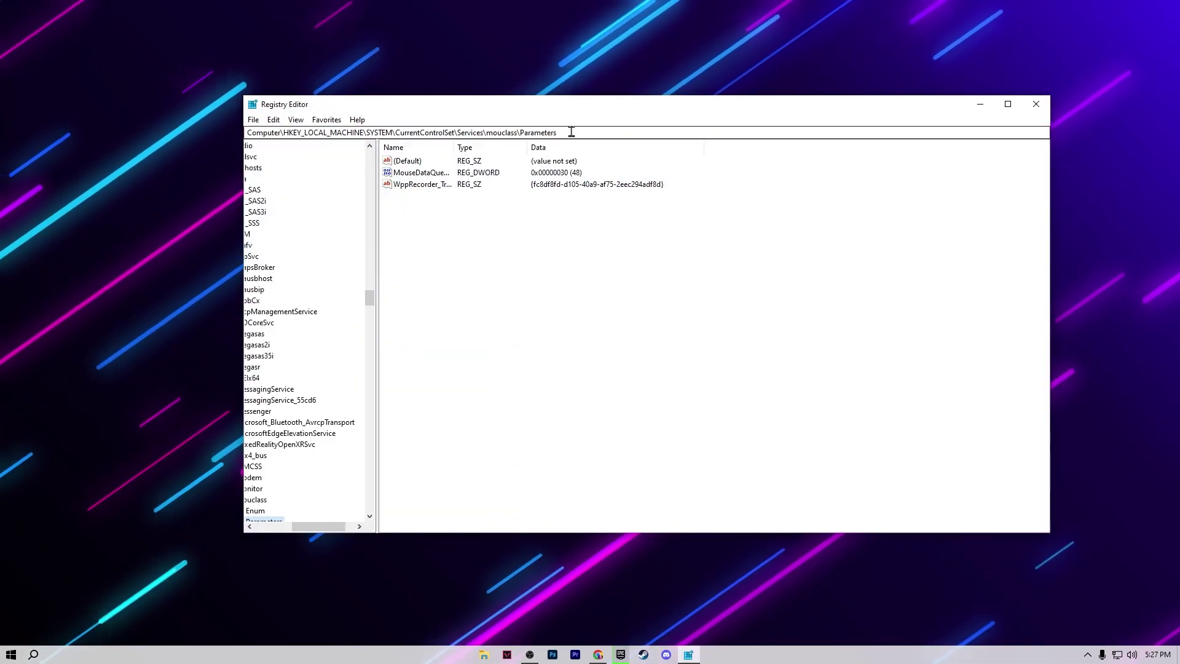
text(HKEY_LOCAL_MACHINE\SOFTWARE\Microsoft\Windows NT\CurrentVersion\Image File Execution Options\FortniteClient-Win64-Shipping.exe\PerfOptions)
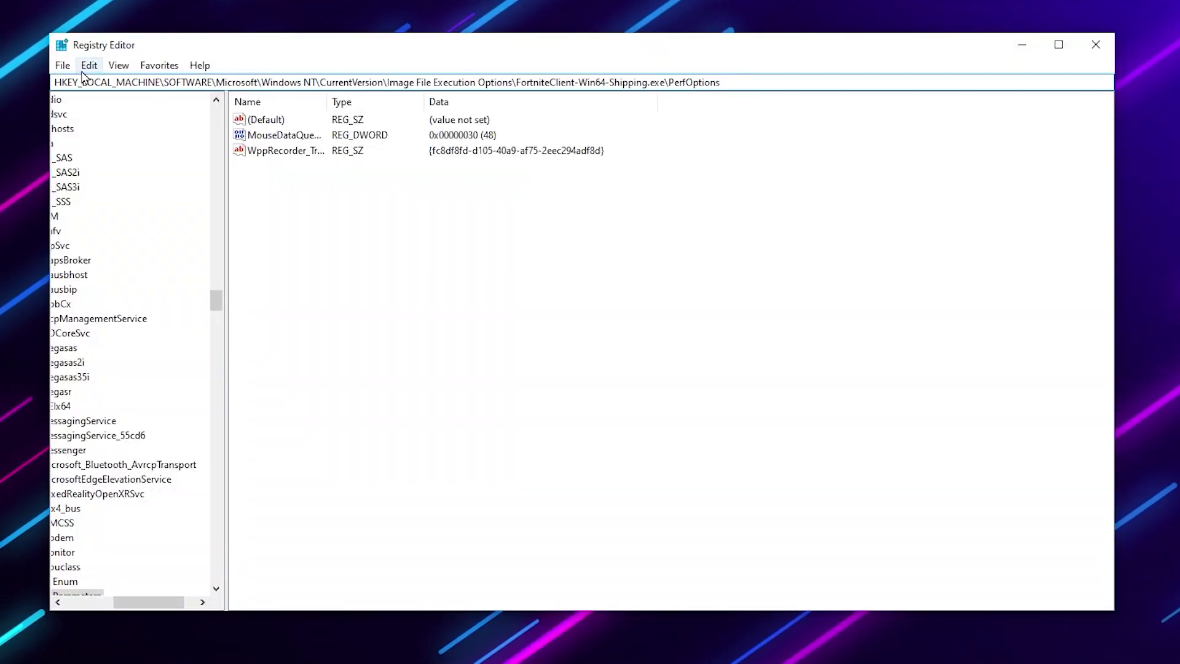
key(Return)
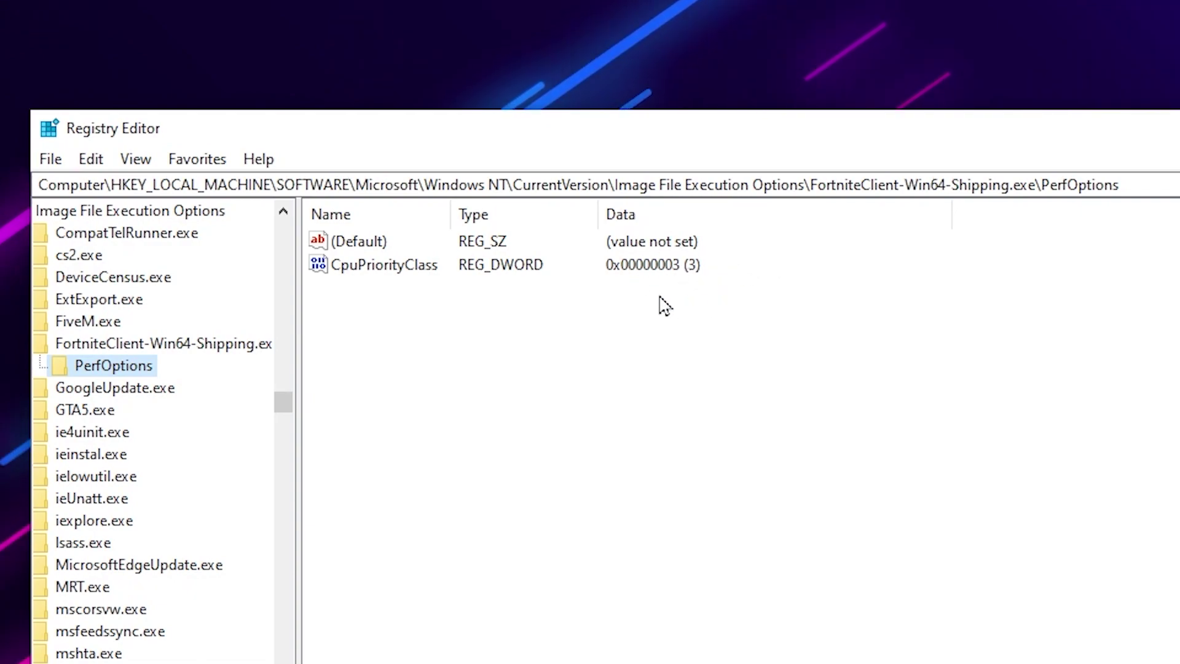
Open CpuPriorityClass for editing and keep its value at 3.
right_click(389, 269)
click(445, 288)
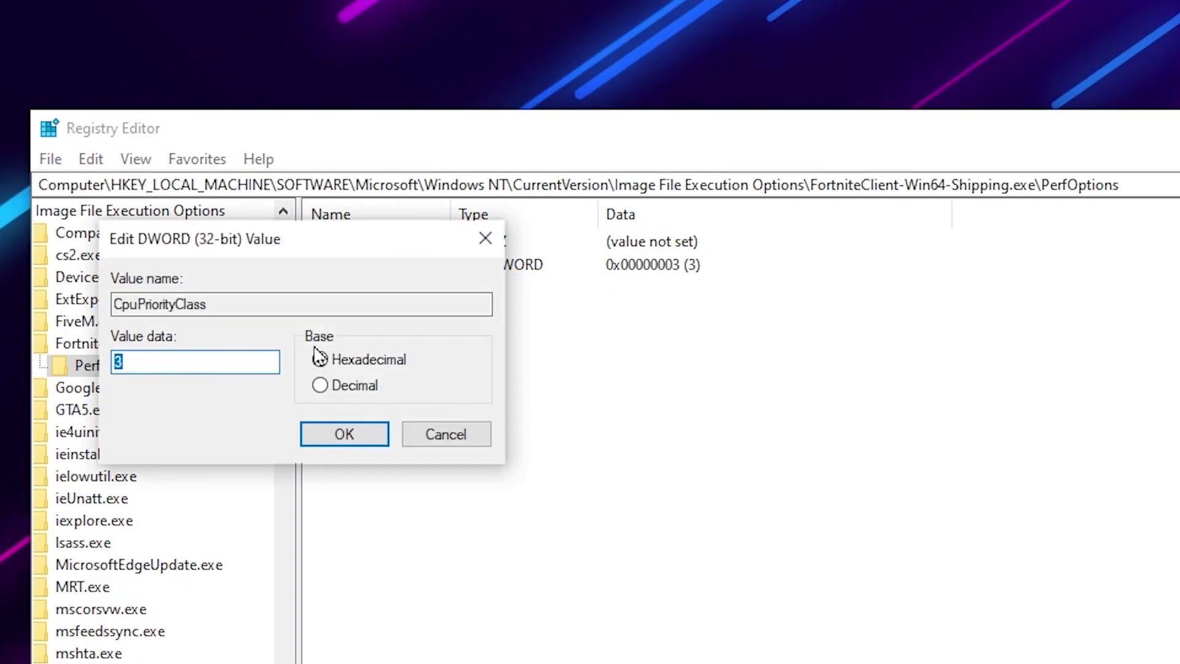
click(342, 446)
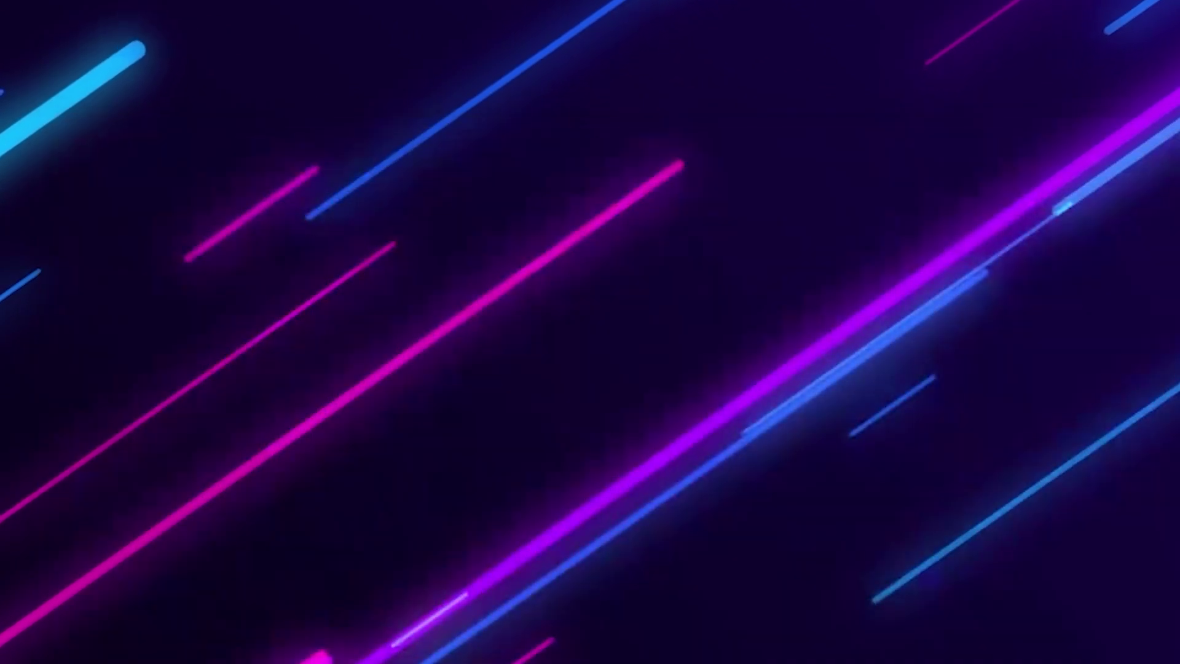